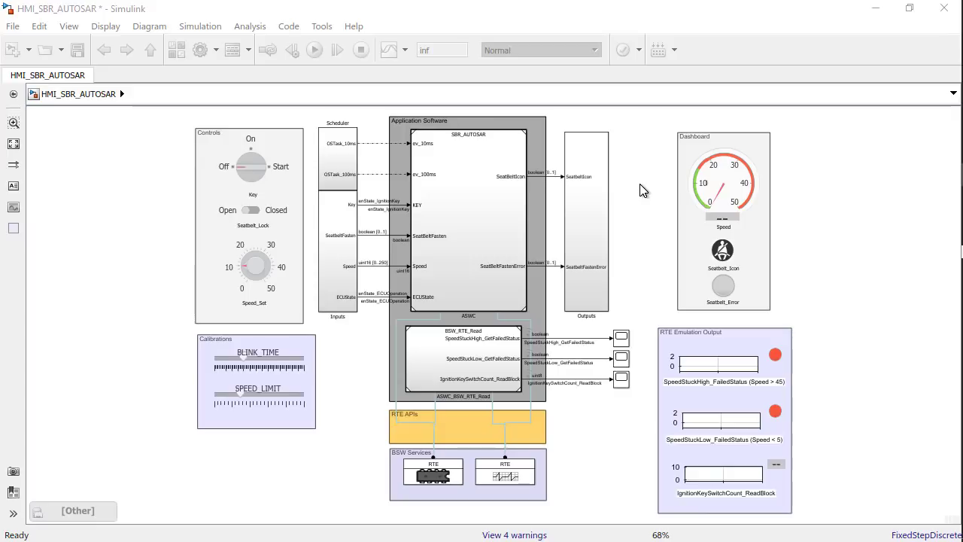
left_click(251, 166)
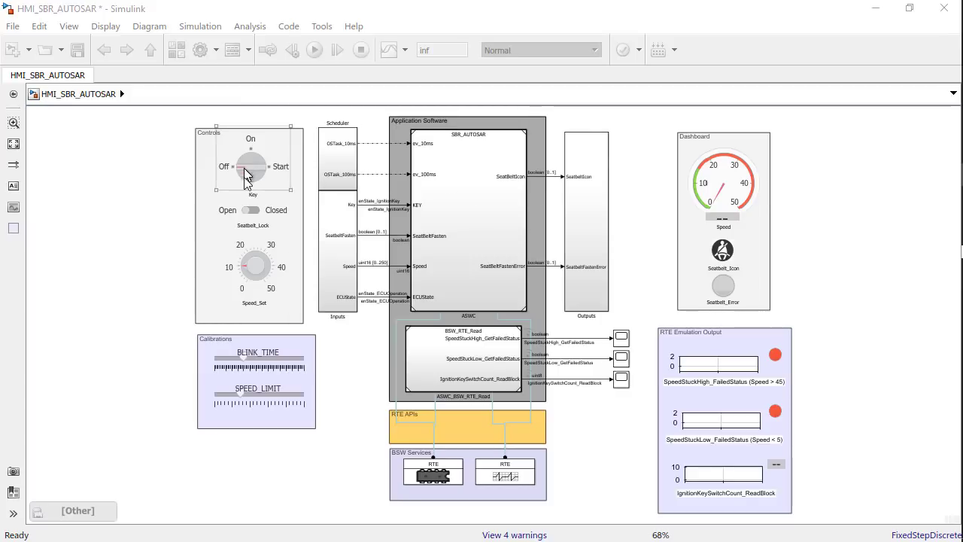
left_click(249, 213)
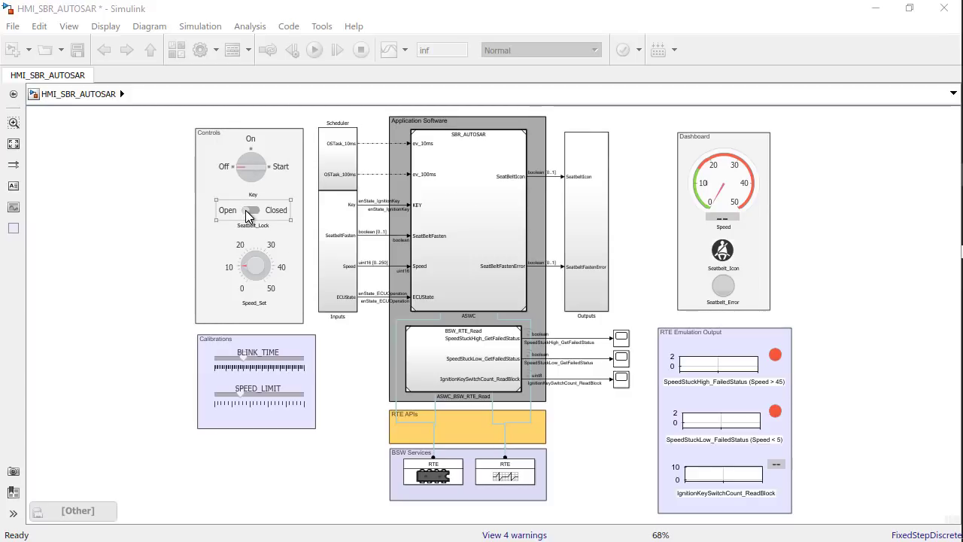
left_click(700, 289)
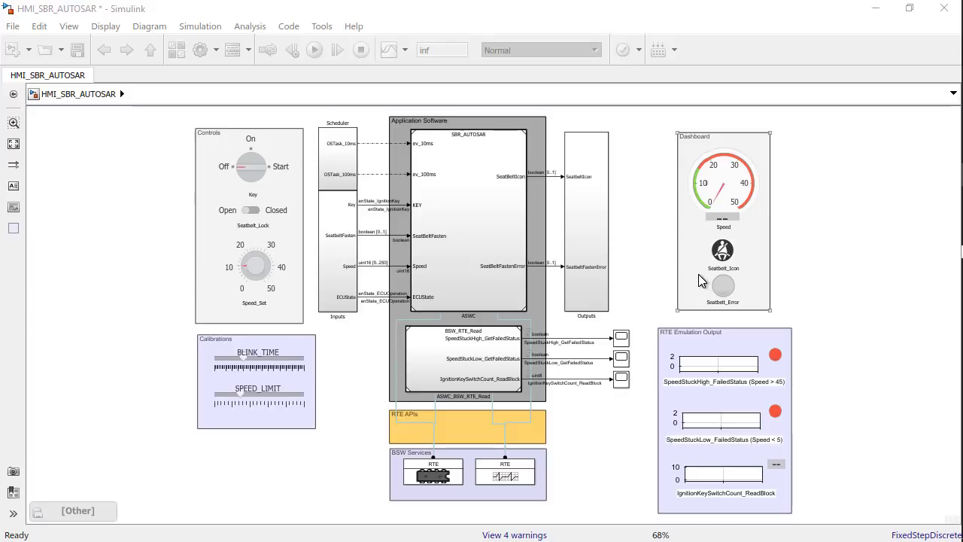
left_click(264, 213)
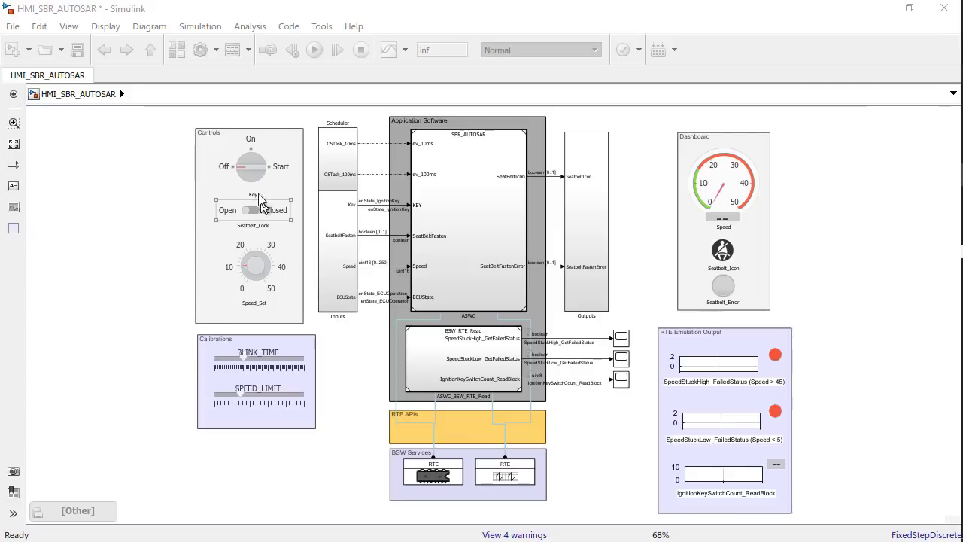
left_click(251, 168)
left_click(306, 222)
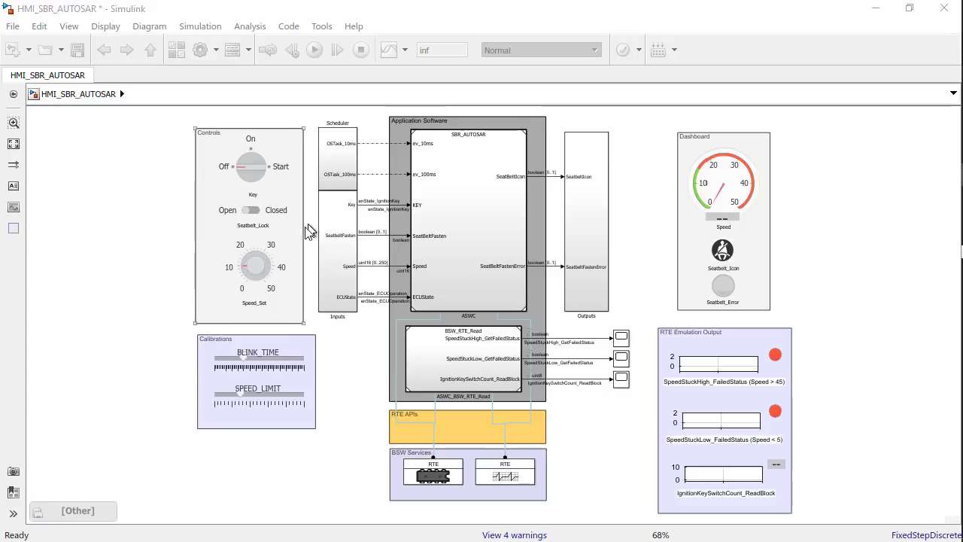
left_click(272, 274)
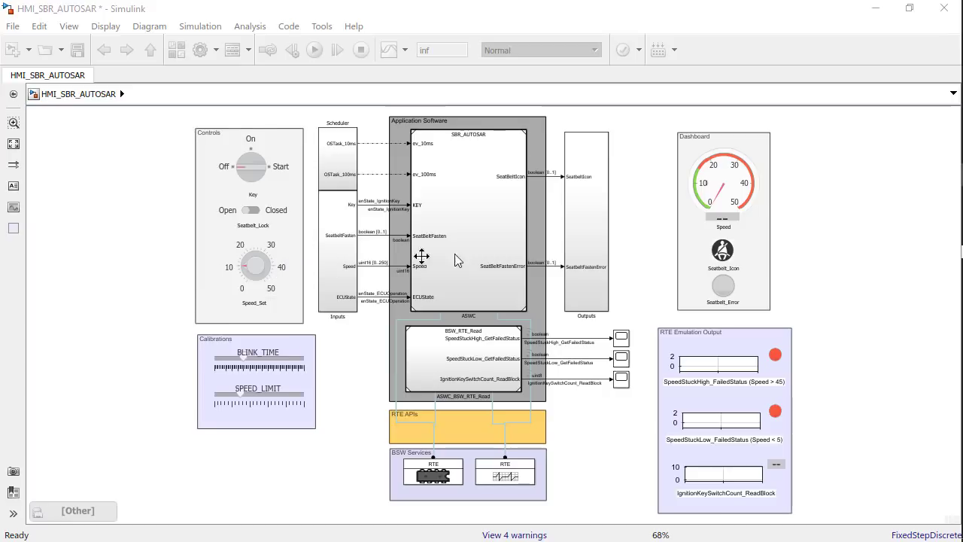
left_click(694, 211)
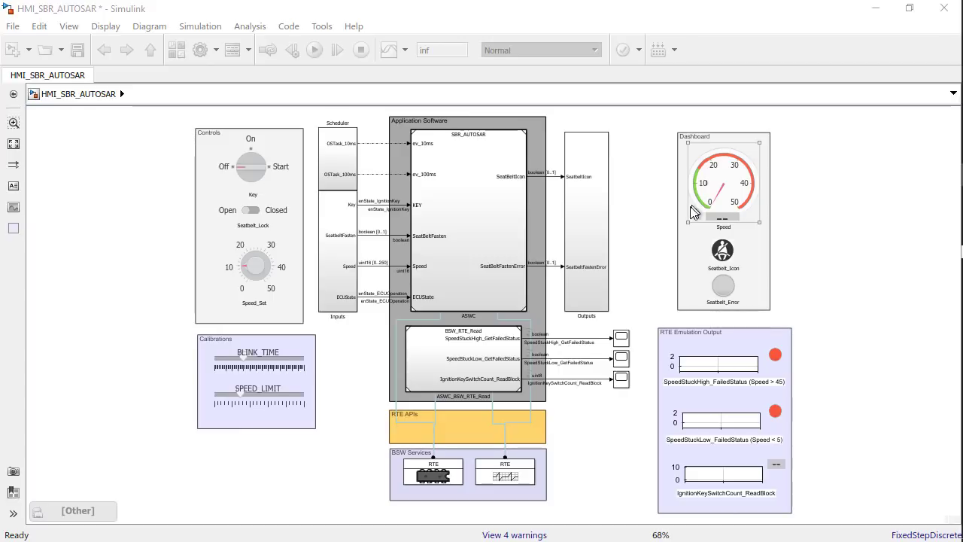
left_click(663, 222)
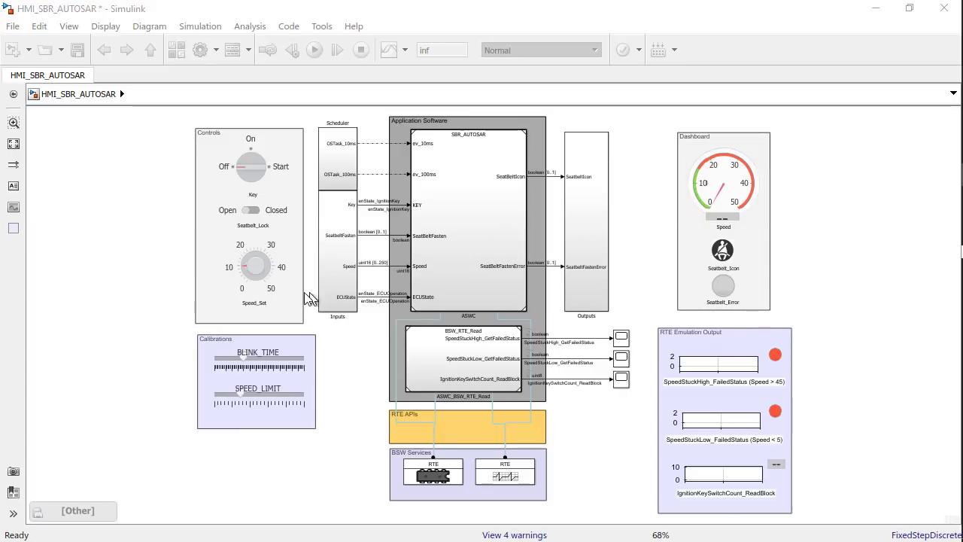
left_click(292, 313)
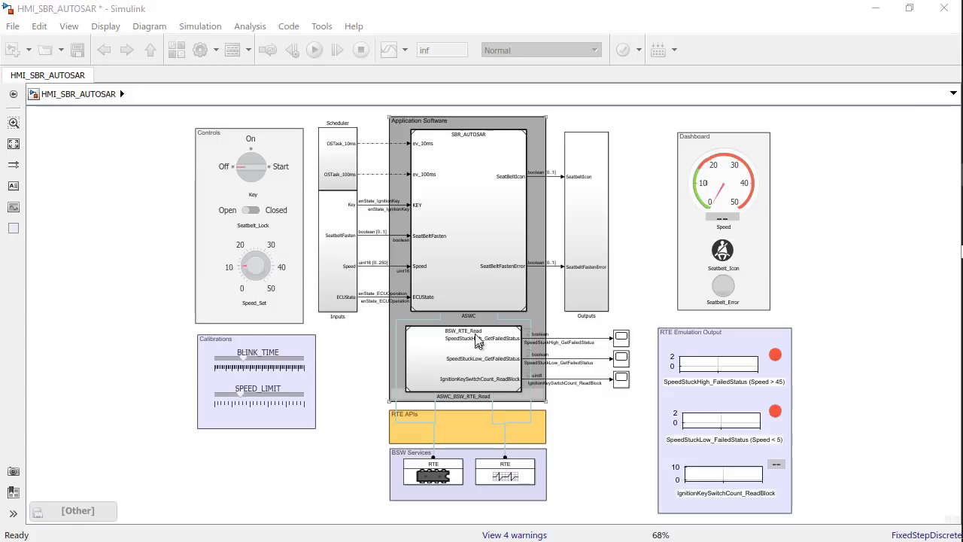
- Open SBR_AUTOSAR, then its Init_Runnable startup subsystem, and select the NvM Read Block
double_click(482, 240)
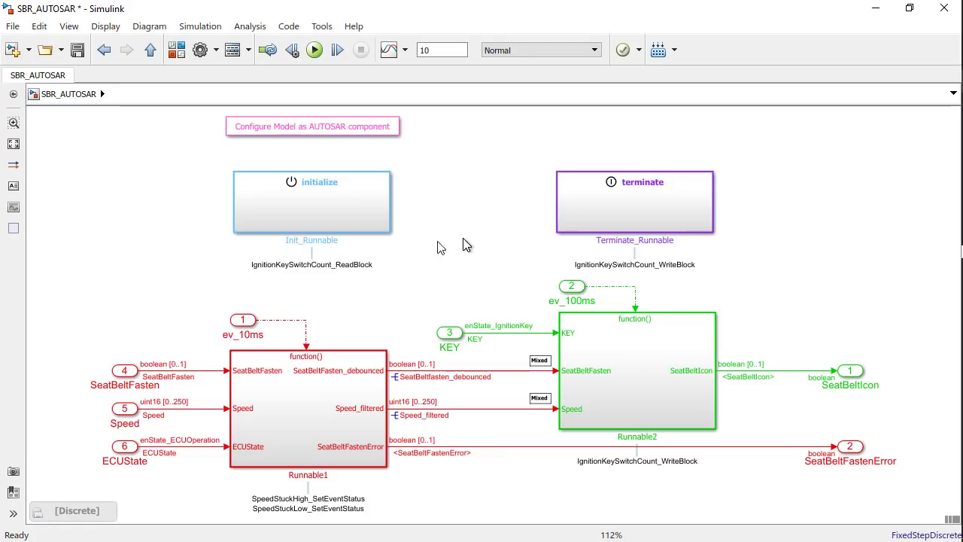
left_click(344, 212)
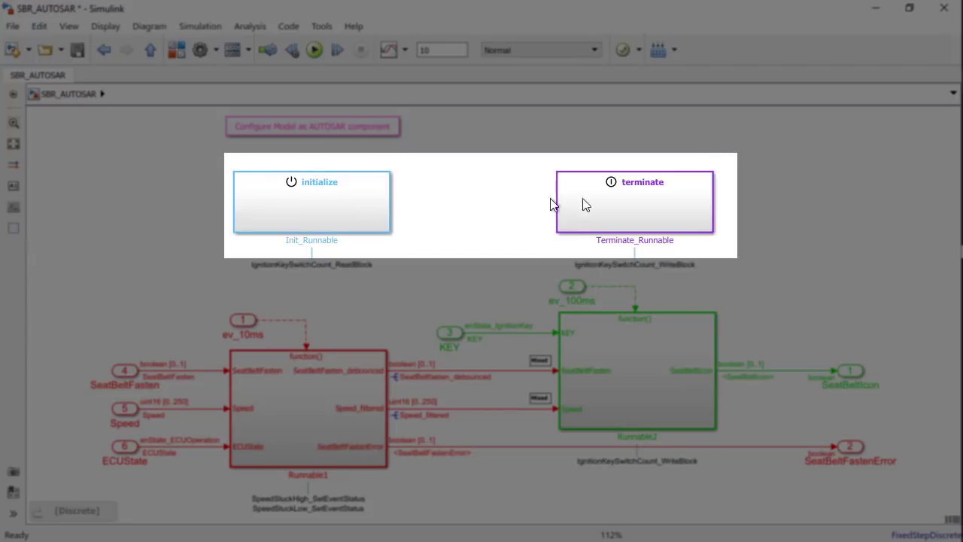
left_click(646, 199)
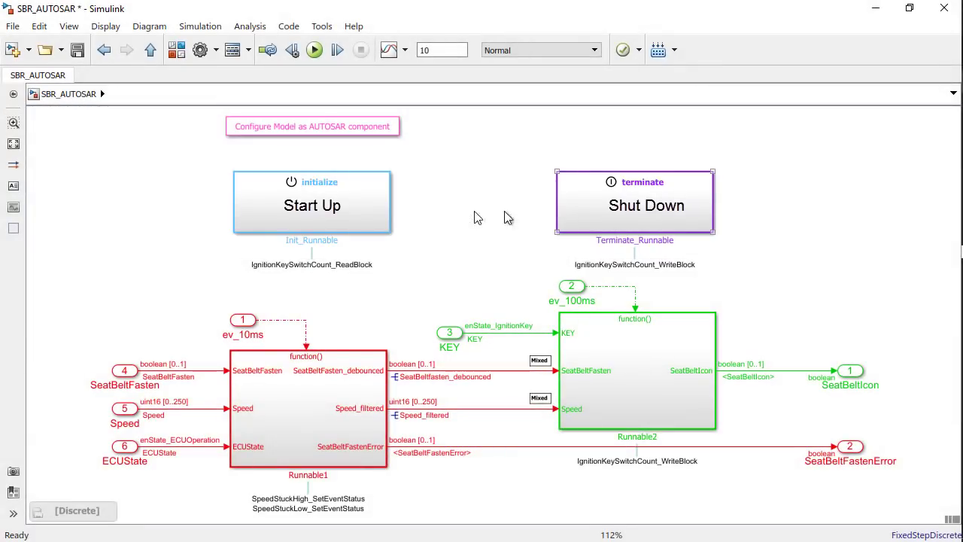
left_click(349, 216)
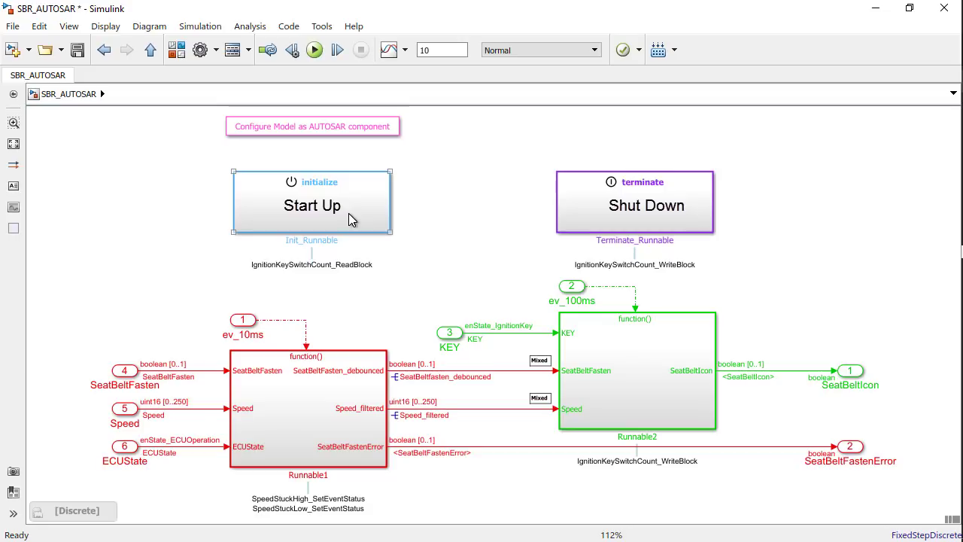
double_click(348, 213)
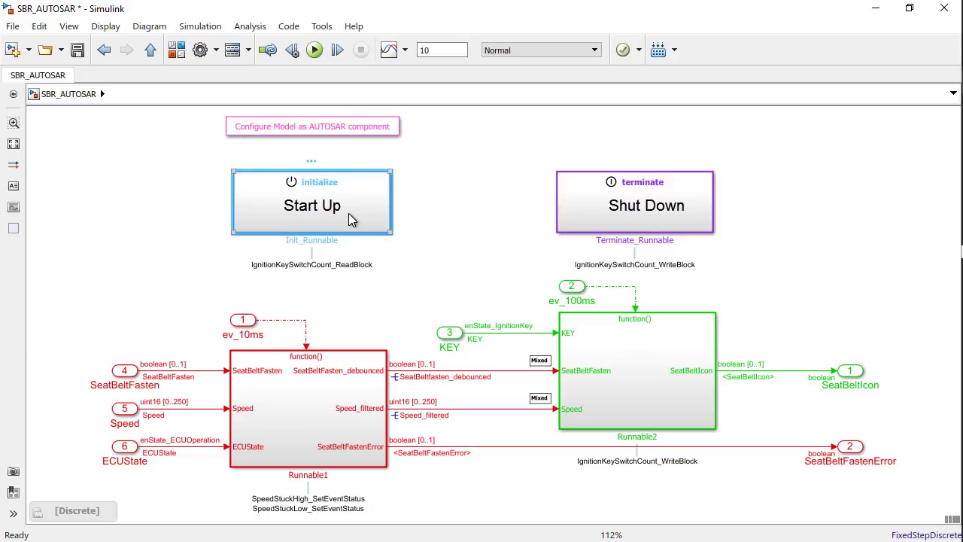
left_click(359, 349)
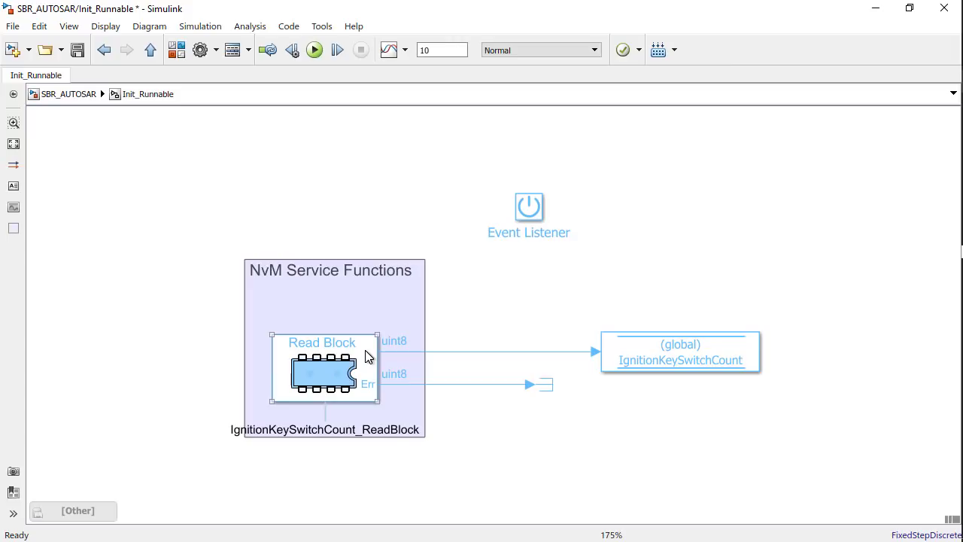
left_click(176, 50)
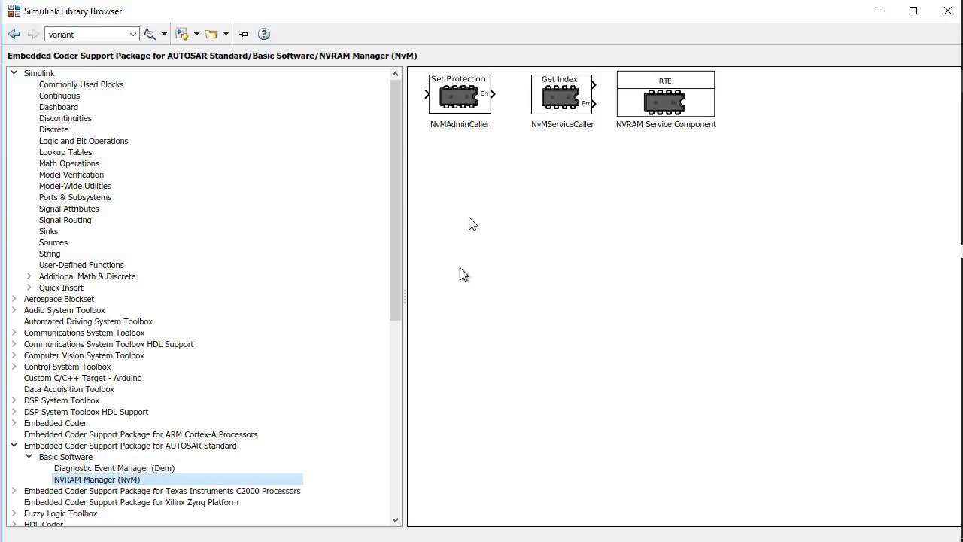
left_click(877, 11)
left_click(351, 384)
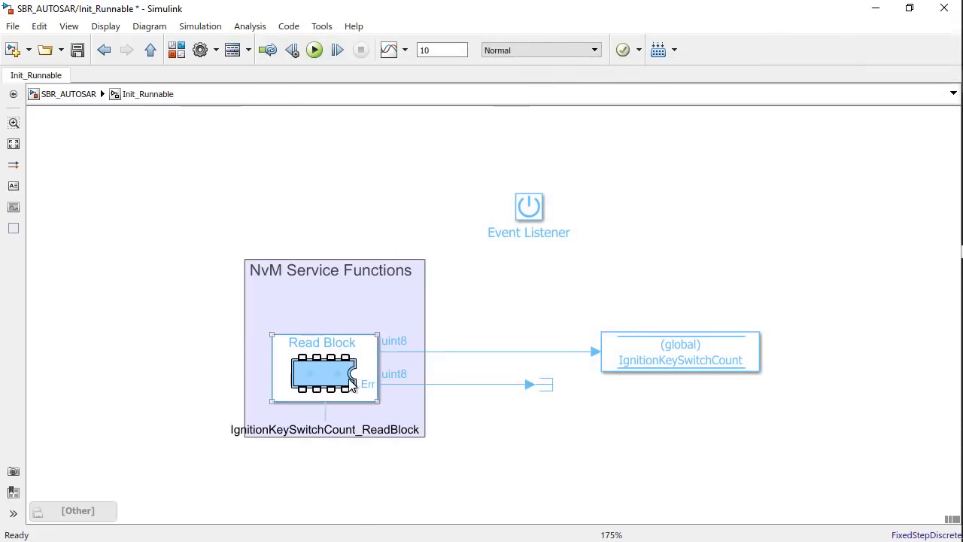
double_click(351, 383)
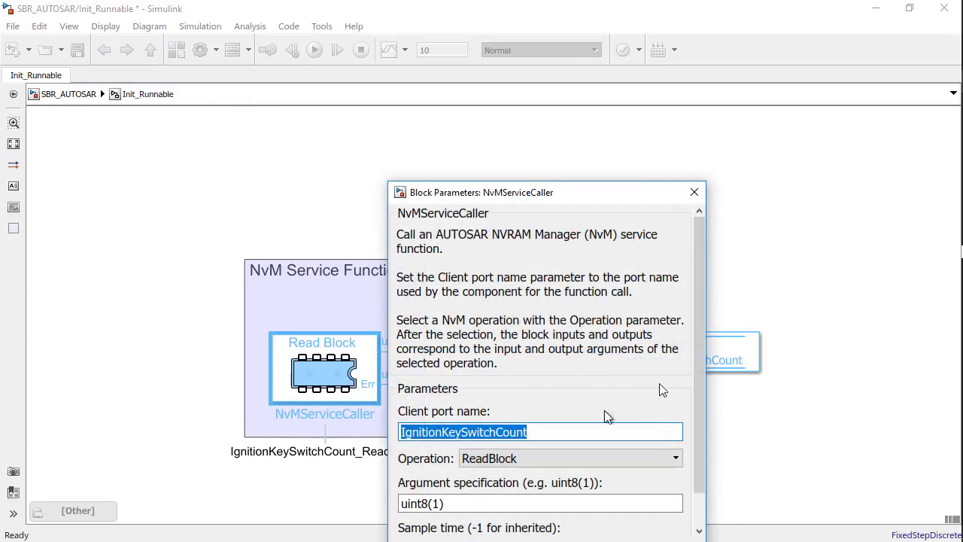
left_click_drag(654, 194, 656, 112)
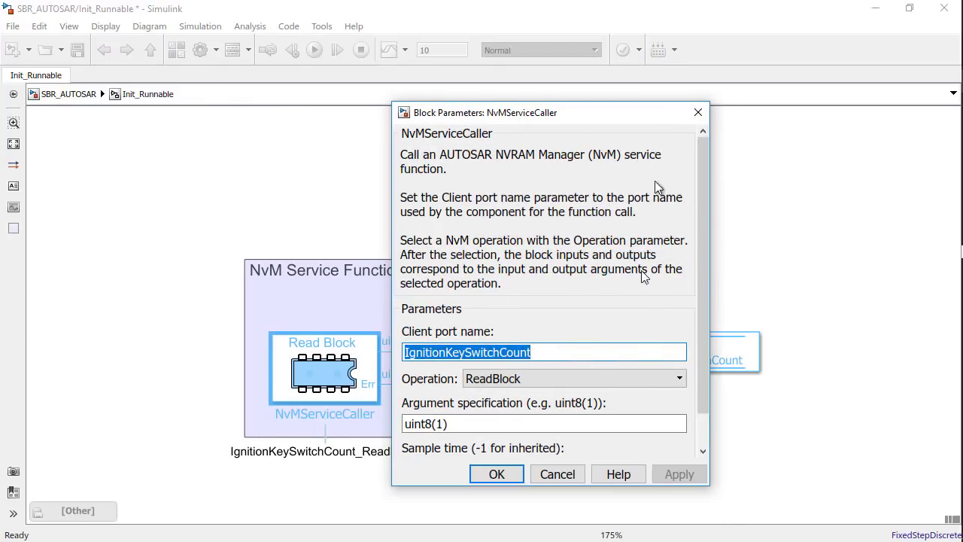
left_click(645, 380)
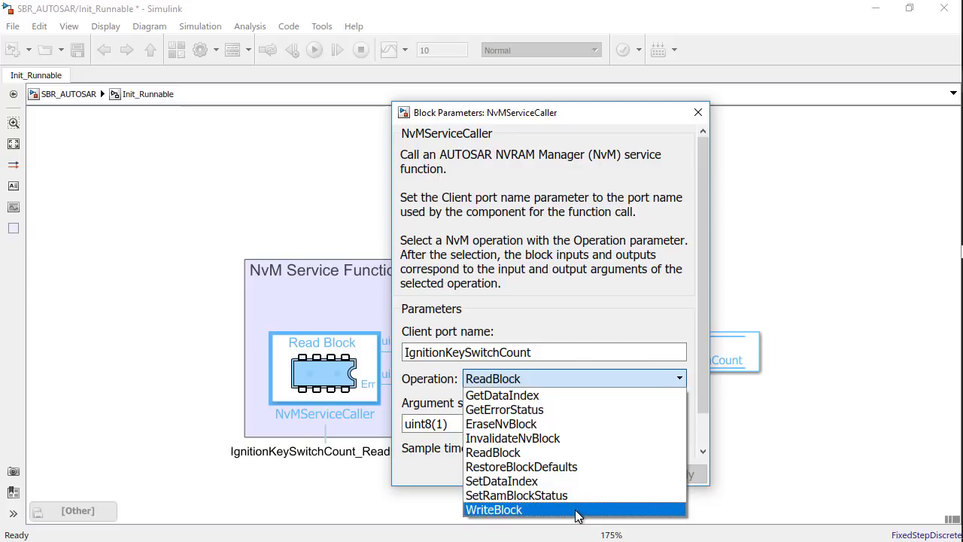
left_click(621, 295)
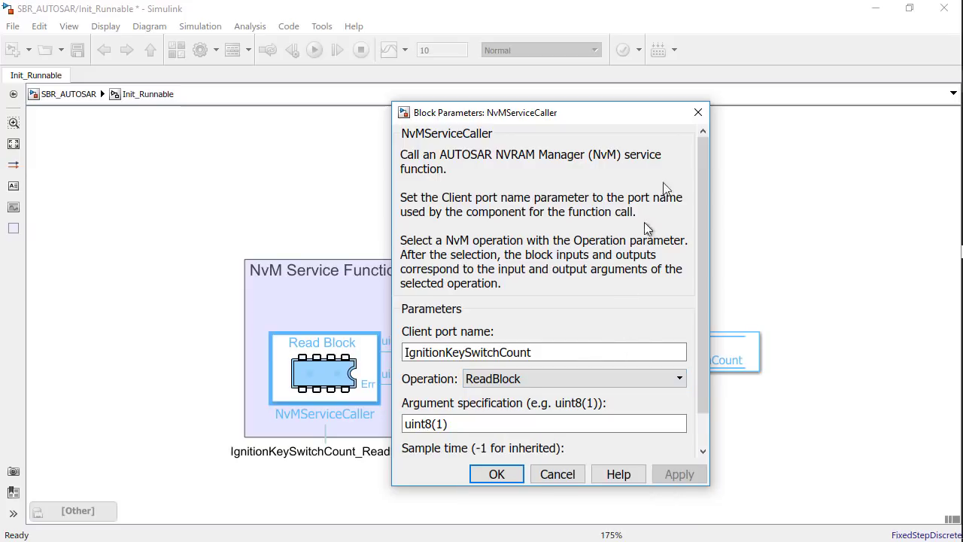
left_click(696, 112)
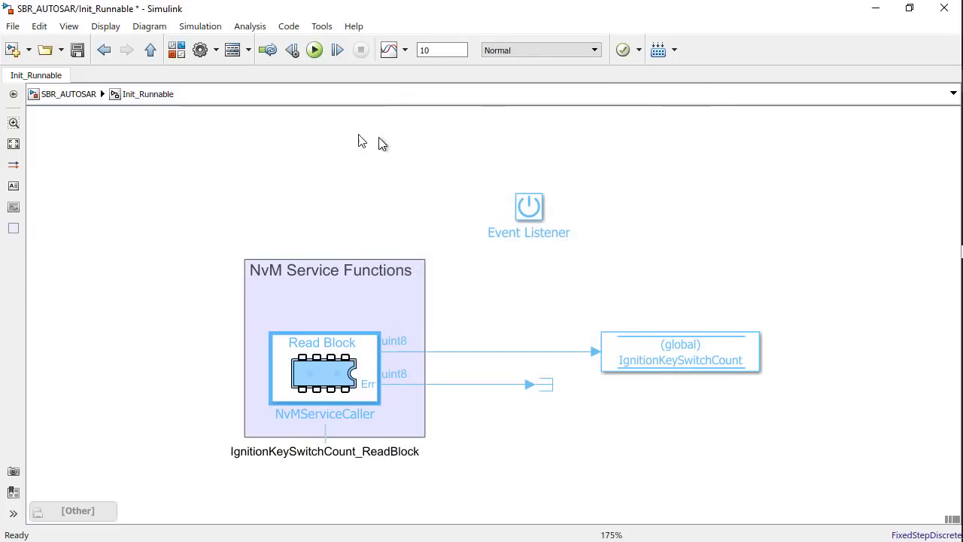
left_click(150, 51)
- Open Terminate_Runnable and review the NvM Write Block's WriteBlock settings for IgnitionKeySwitchCount, then close them
left_click(606, 212)
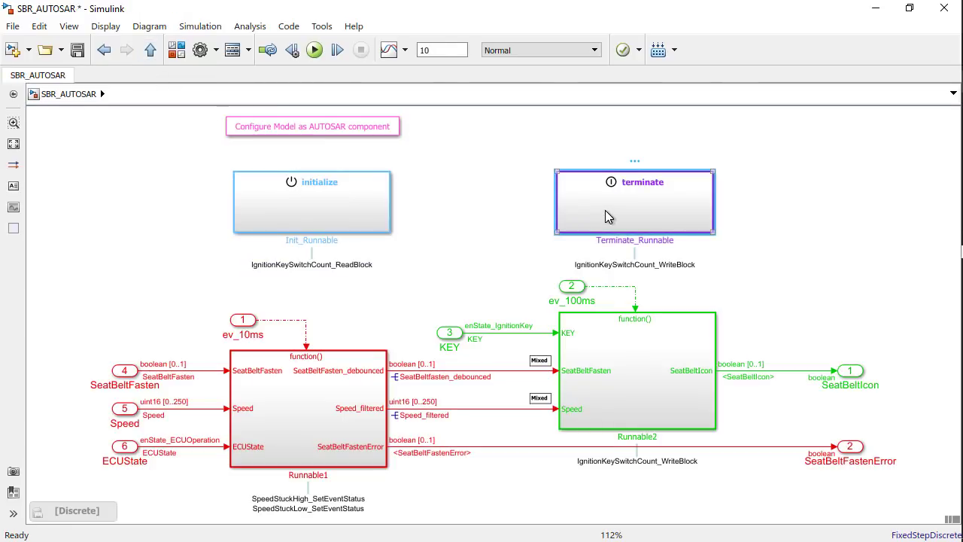
double_click(605, 210)
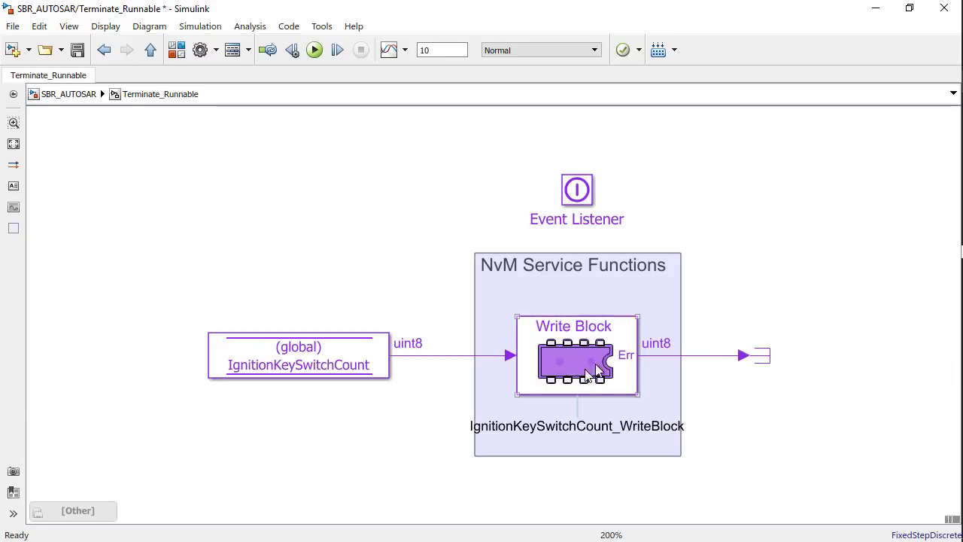
left_click(568, 384)
double_click(569, 384)
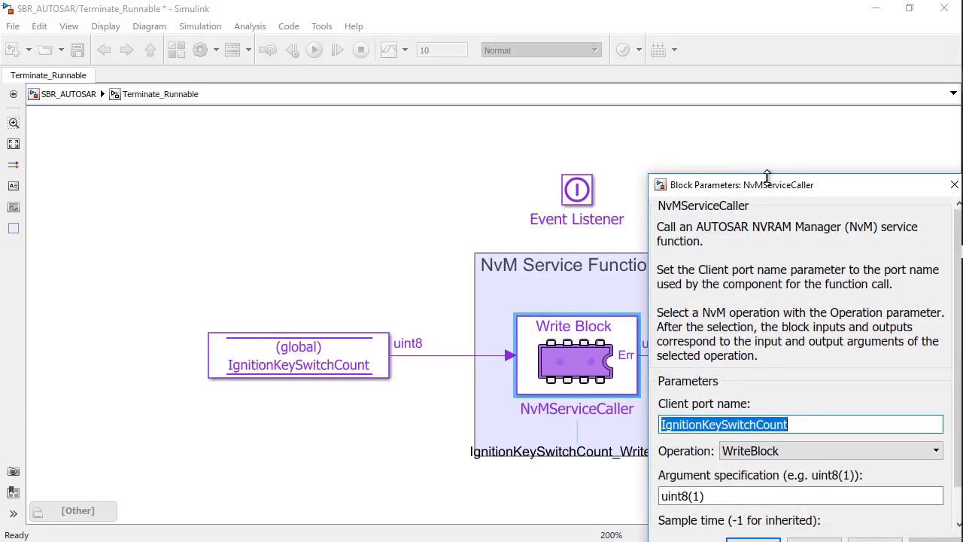
left_click_drag(764, 188, 667, 123)
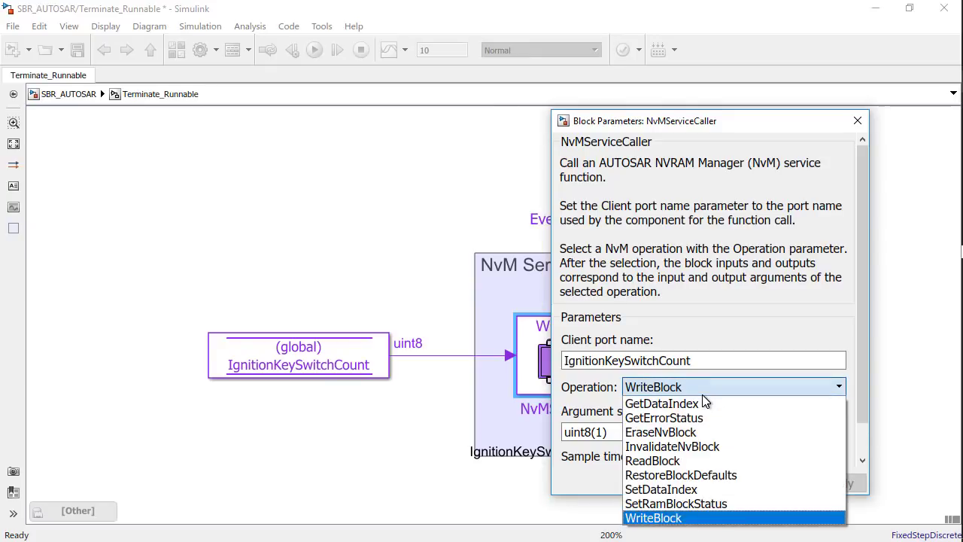
left_click(857, 118)
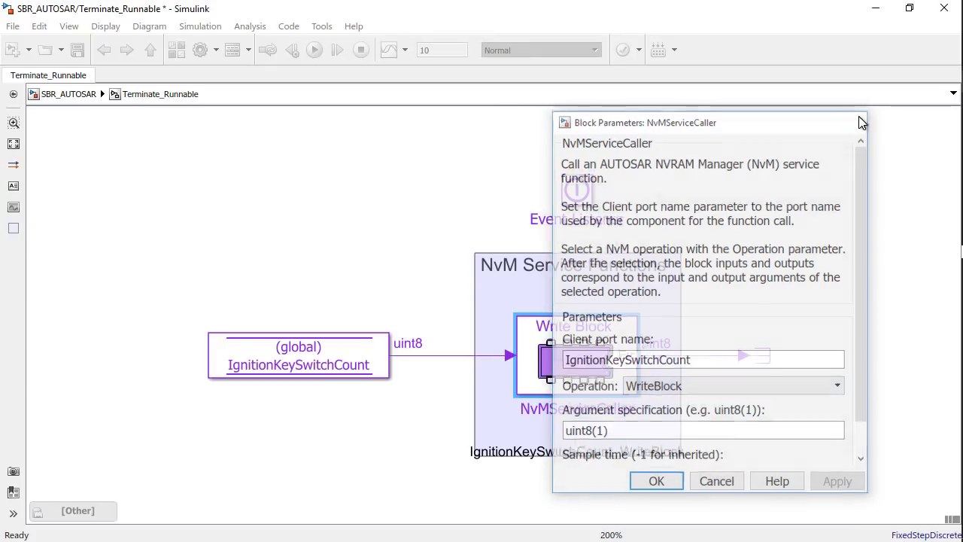
- Go back up to the HMI_SBR_AUTOSAR harness and select the NVRAM Service Component block
left_click(149, 49)
left_click(149, 50)
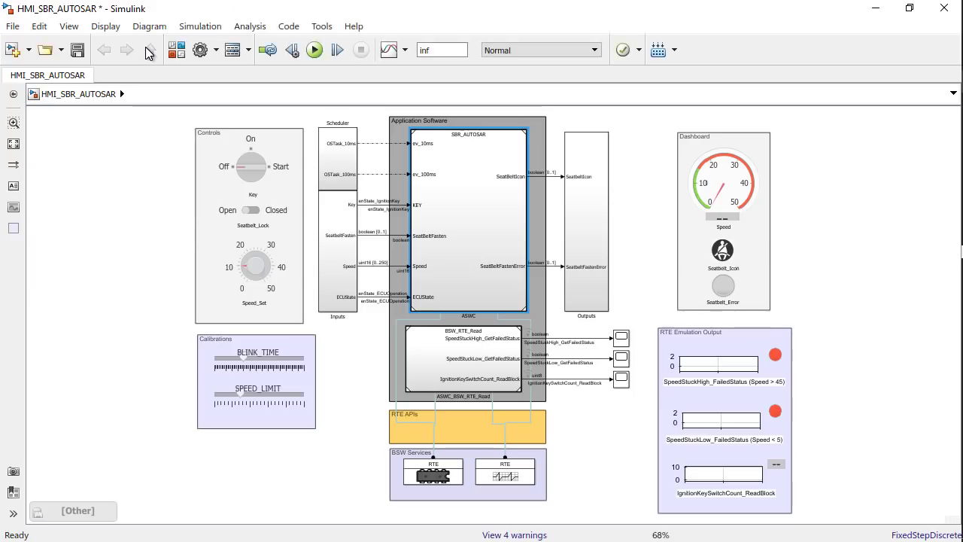
left_click(431, 479)
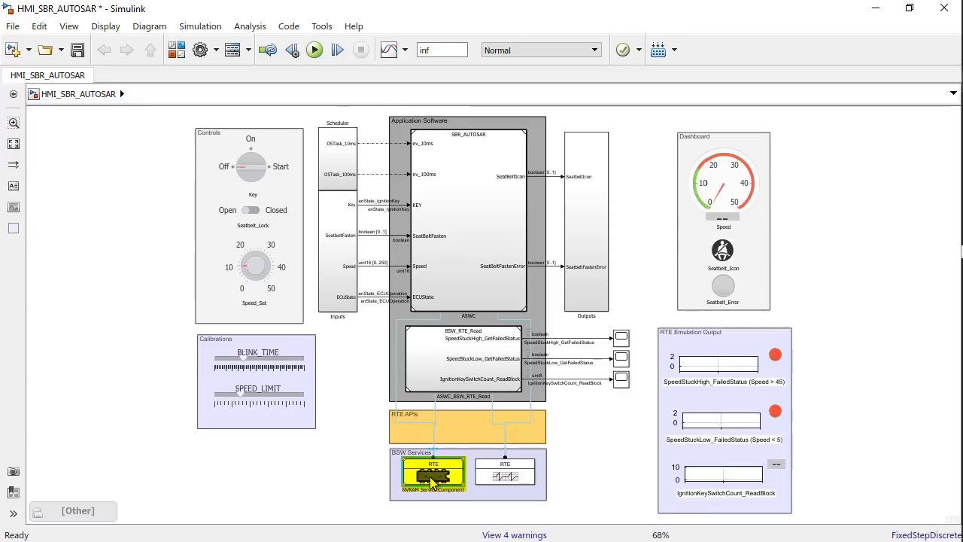
left_click(434, 482)
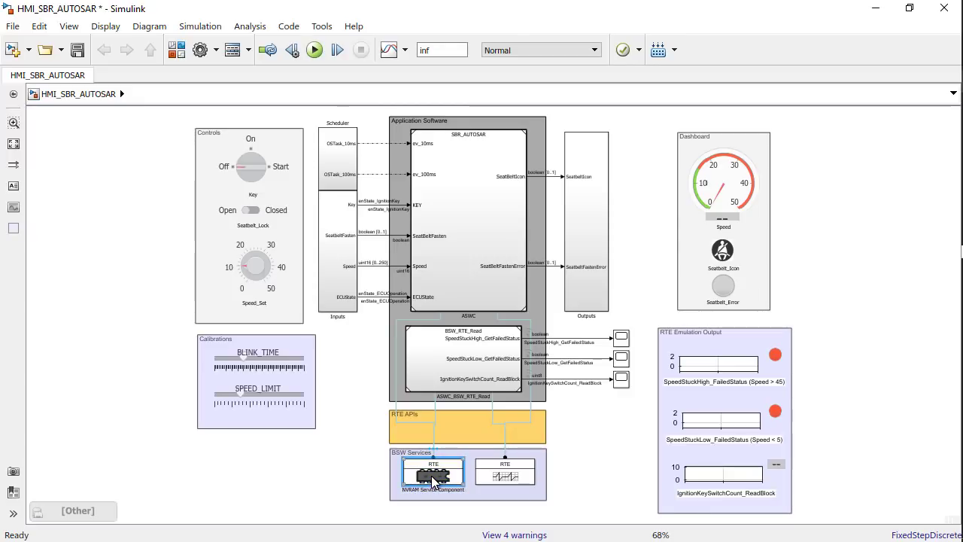
- Browse the NvM blocks in the Library Browser, then minimize it
left_click(174, 51)
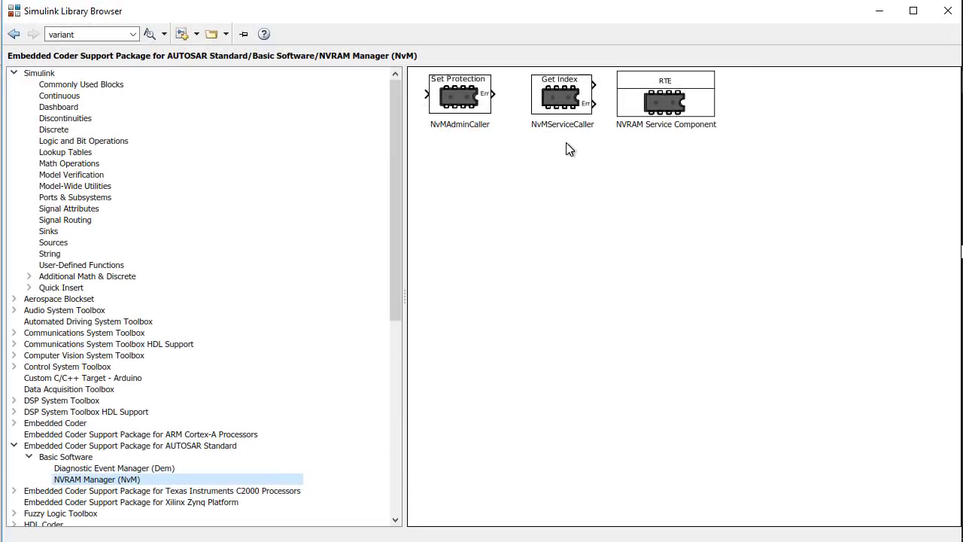
mouse_move(466, 121)
left_click(877, 11)
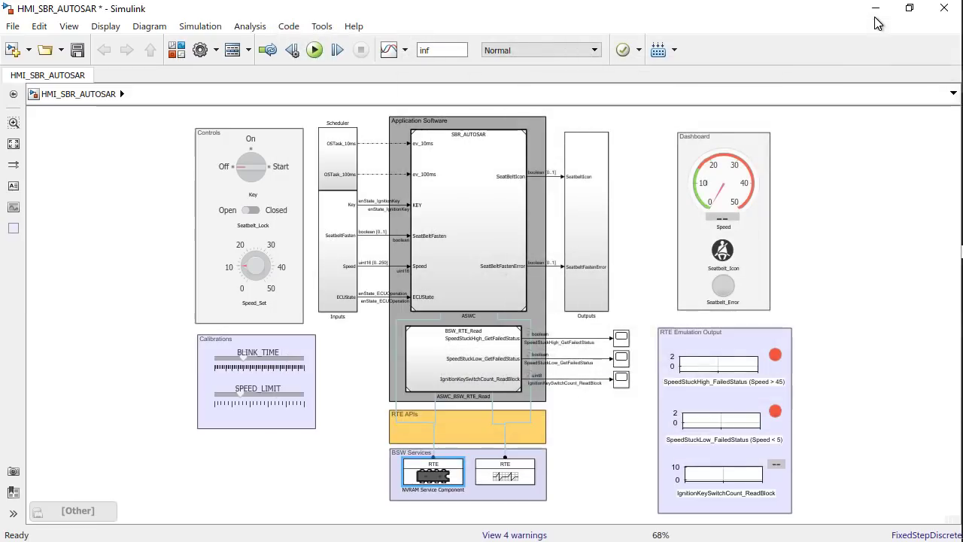
- Open SBR_AUTOSAR, then Runnable1, then the SpeedDiagnostic subsystem, fitting each diagram in view
double_click(490, 270)
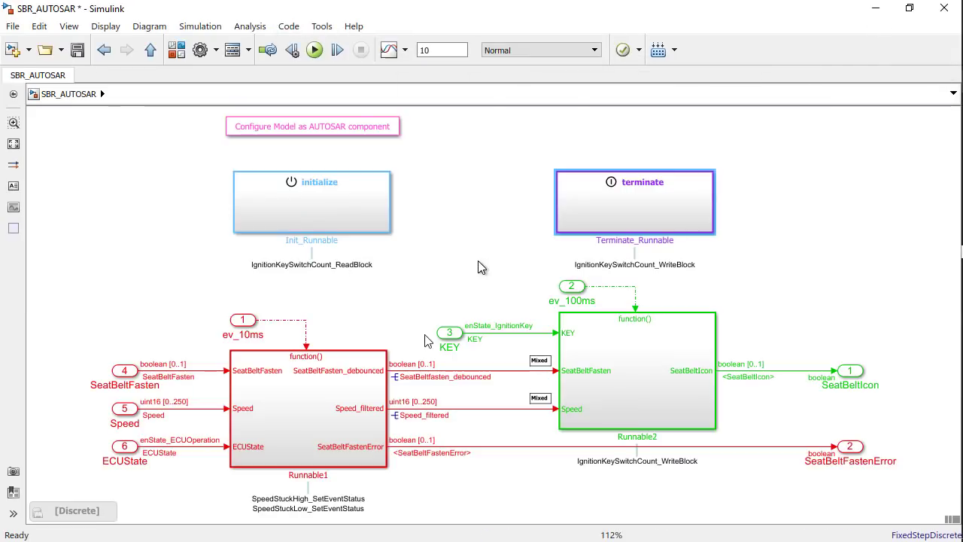
double_click(247, 414)
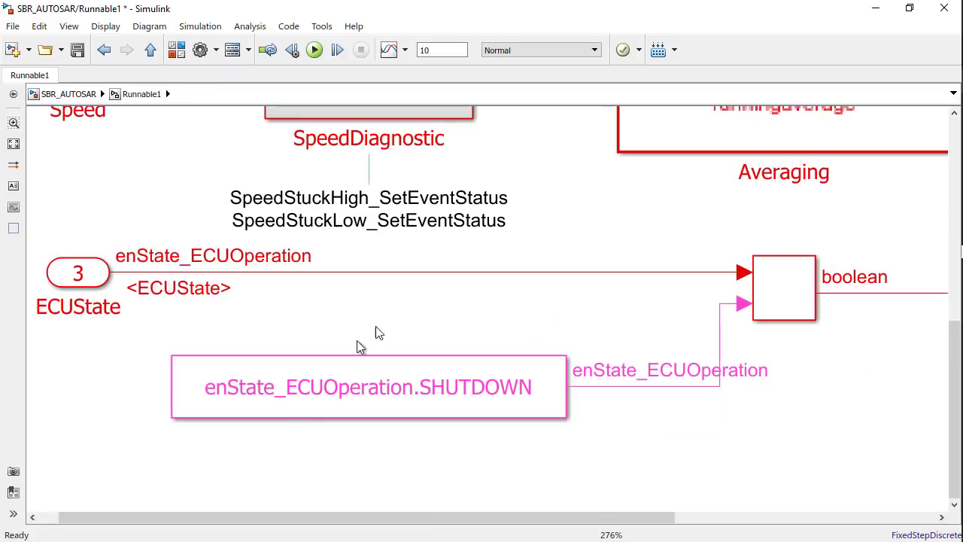
key("space")
left_click(310, 335)
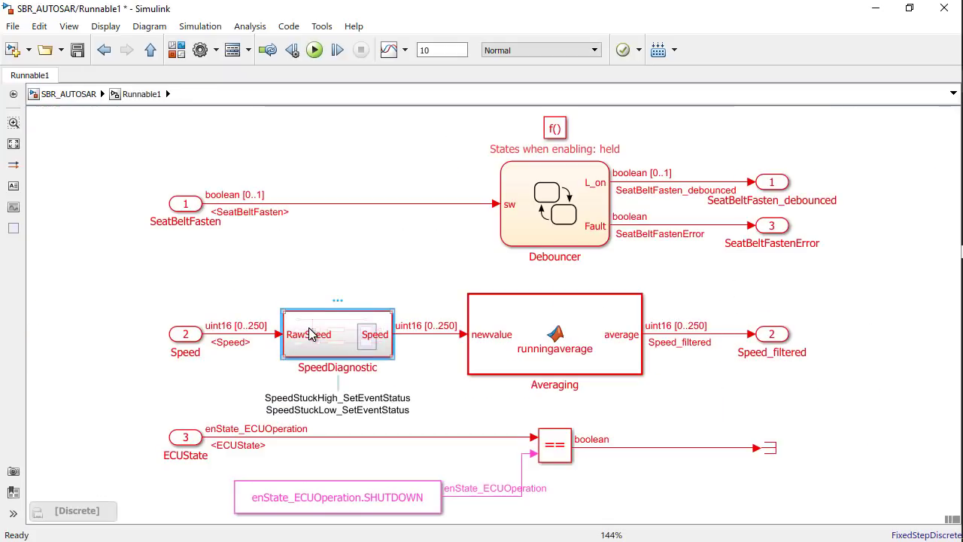
double_click(311, 334)
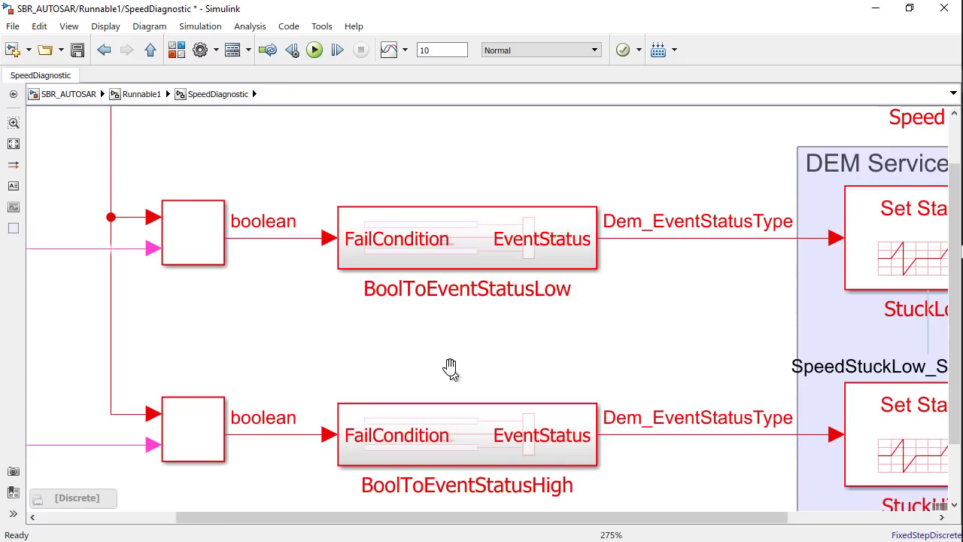
key("space")
- Inspect the StuckLow block's client port and available Dem operations, then close it
left_click(809, 261)
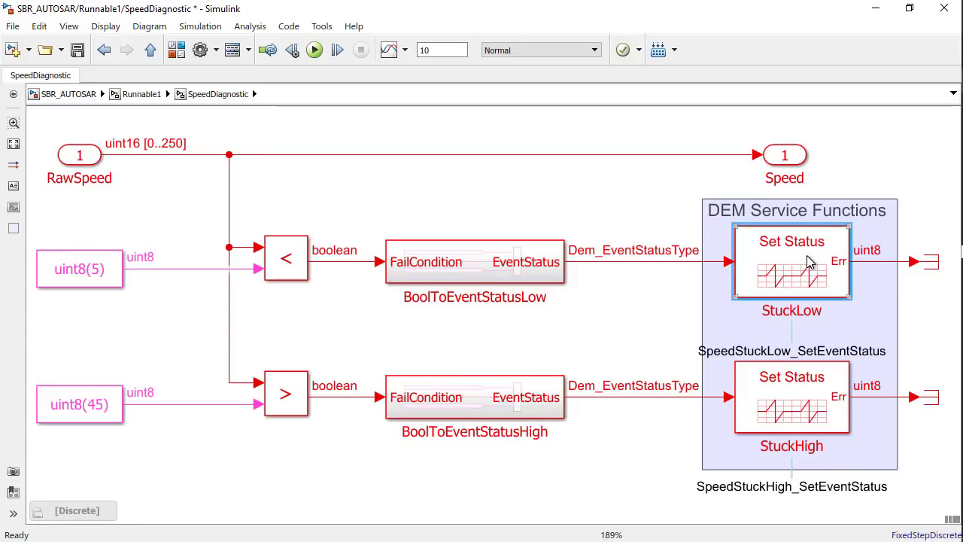
double_click(808, 261)
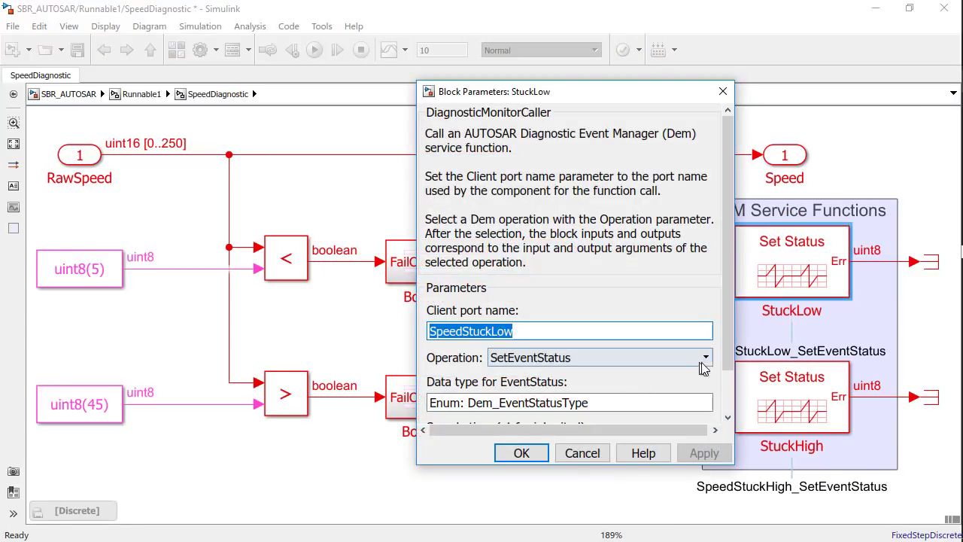
left_click_drag(733, 357, 728, 419)
left_click(646, 306)
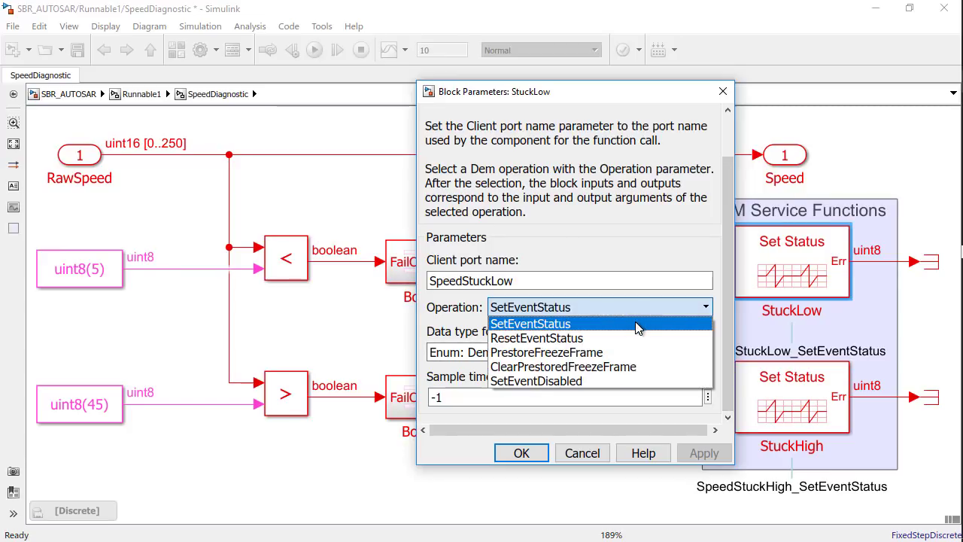
left_click(722, 91)
left_click(722, 91)
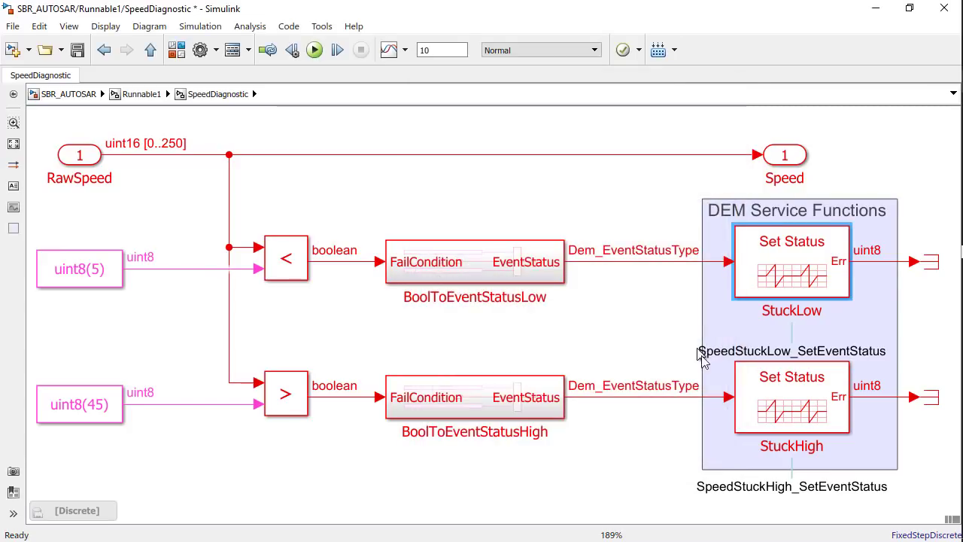
- Inspect the StuckHigh block's client port name and operation, then close it
double_click(762, 394)
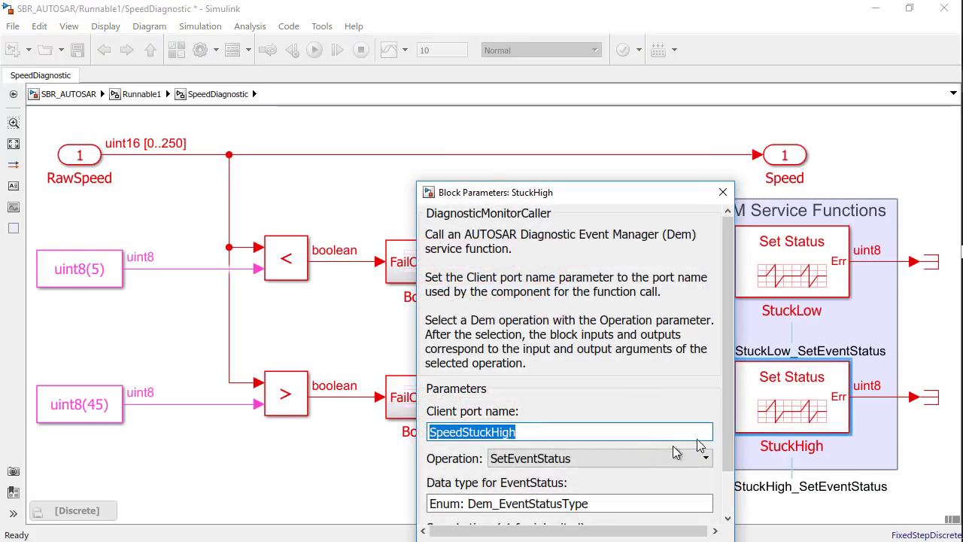
scroll(729, 432, "down", 3)
left_click(524, 381)
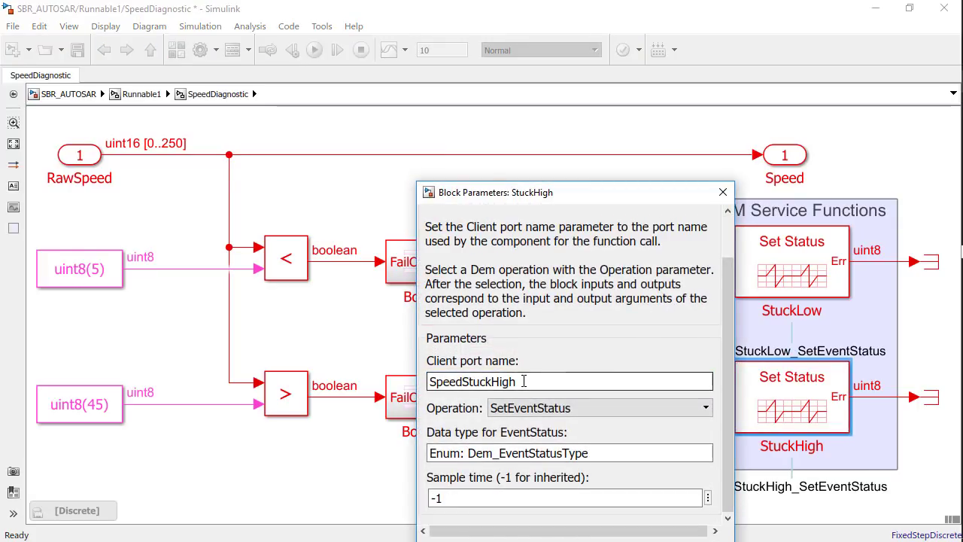
left_click(723, 194)
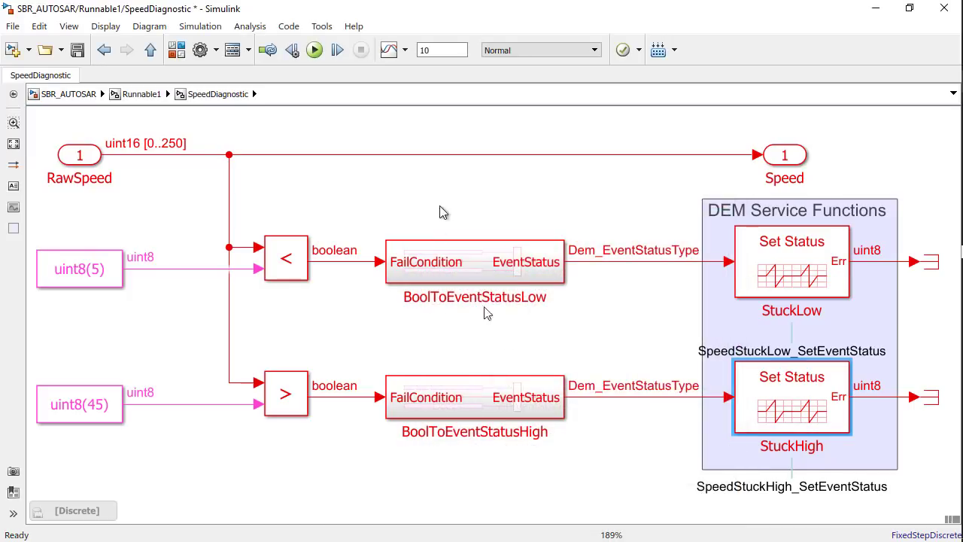
- Open BoolToEventStatusLow and examine its DEM_EVENT_STATUS_PREFAILED/PASSED switching constants
double_click(511, 276)
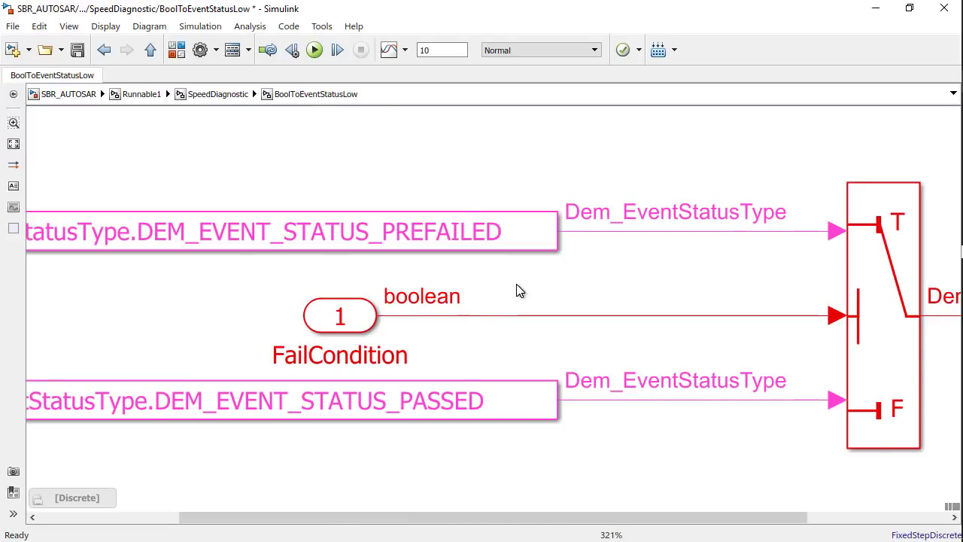
key("space")
left_click(460, 269)
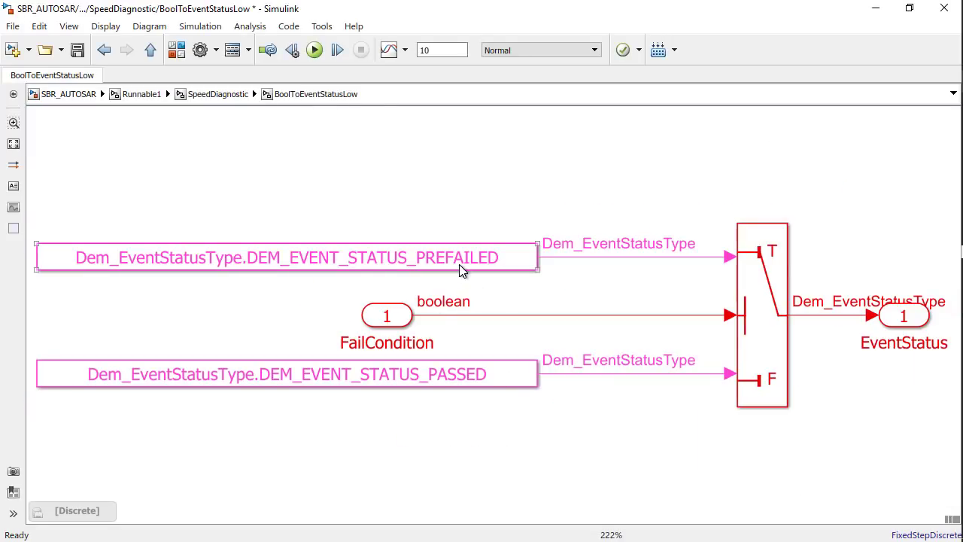
left_click(460, 290)
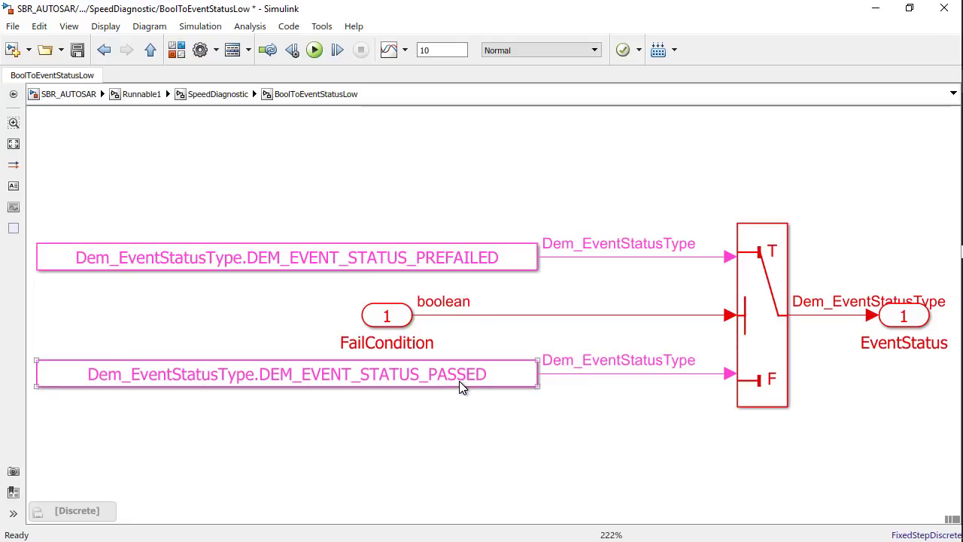
- Go up three levels to the top of SBR_AUTOSAR
left_click(150, 49)
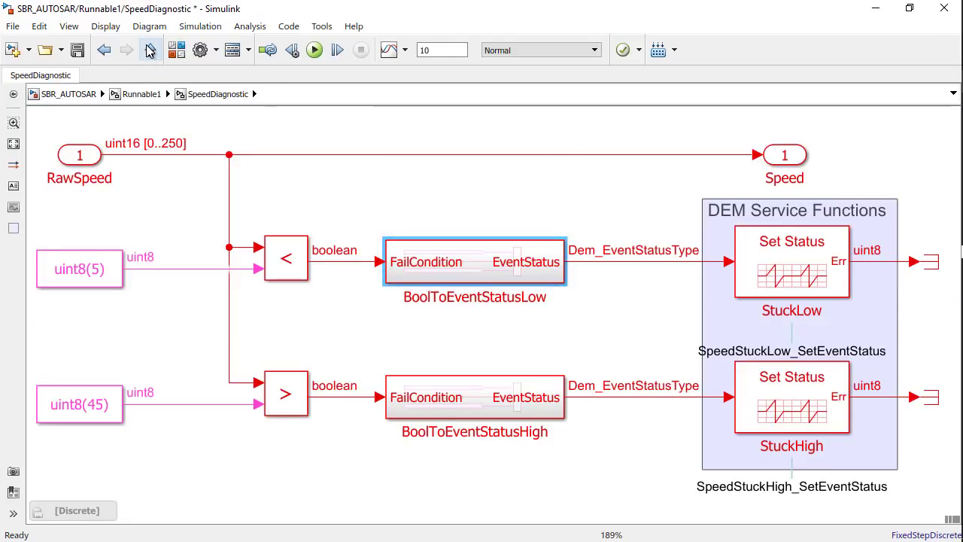
left_click(149, 50)
left_click(149, 49)
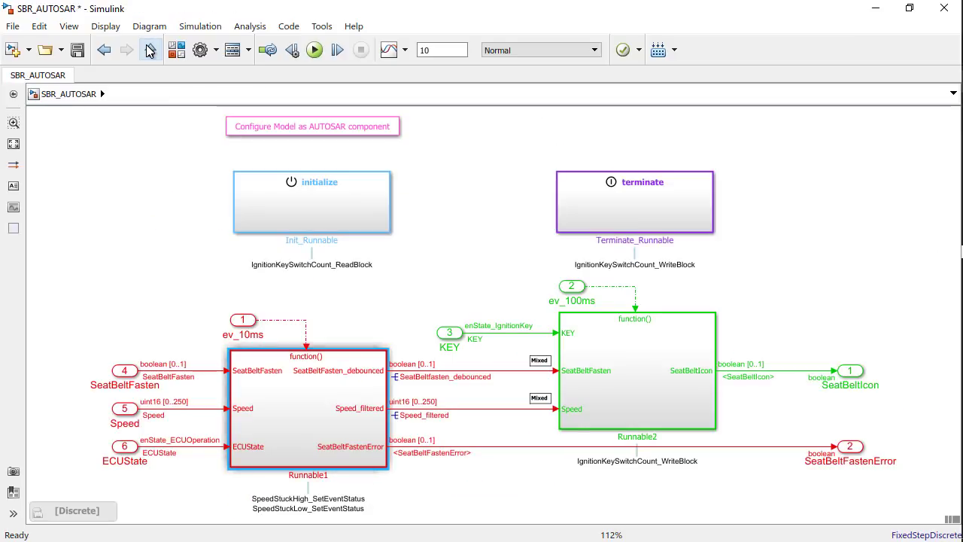
- In the harness, review the Diagnostic Service Component's event IDs and debouncing (failed 2, passed -1), then confirm
left_click(150, 50)
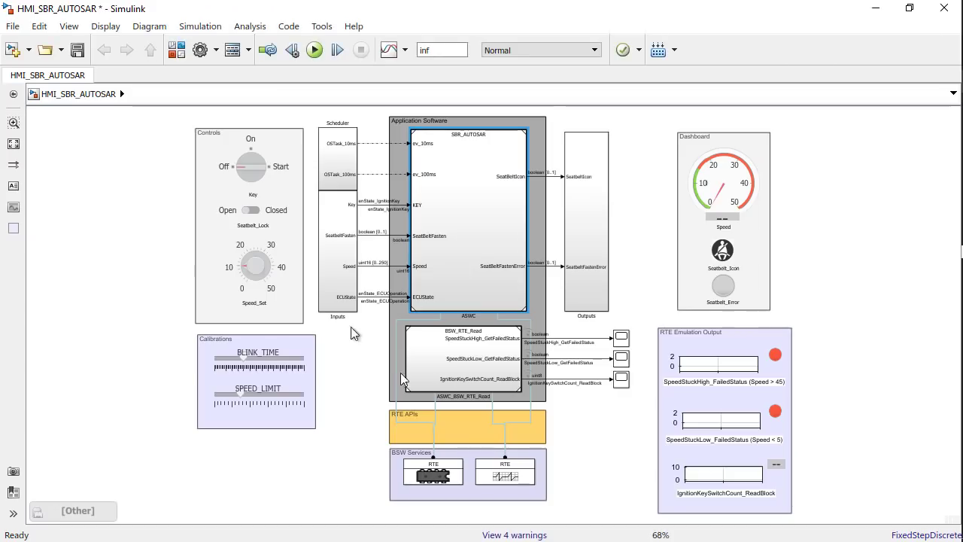
double_click(500, 482)
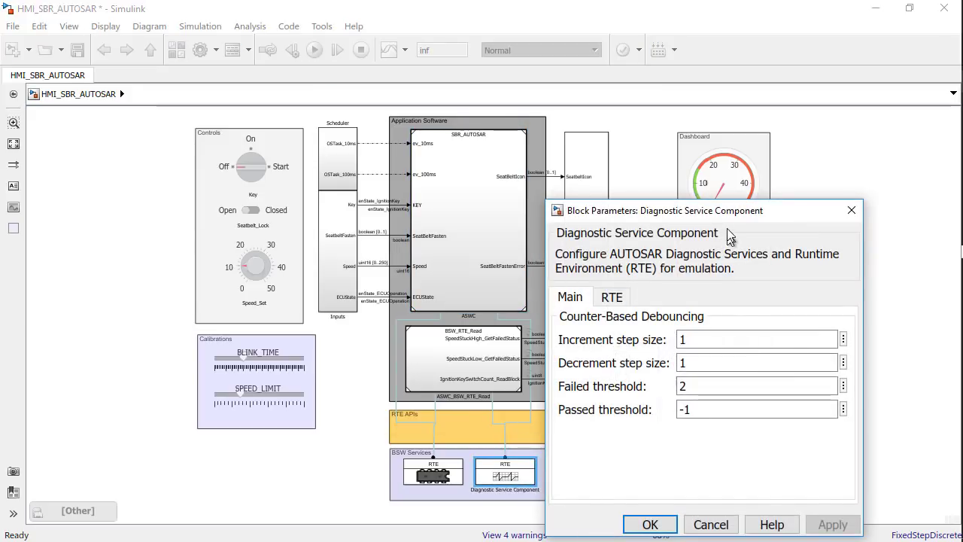
left_click_drag(734, 213, 743, 194)
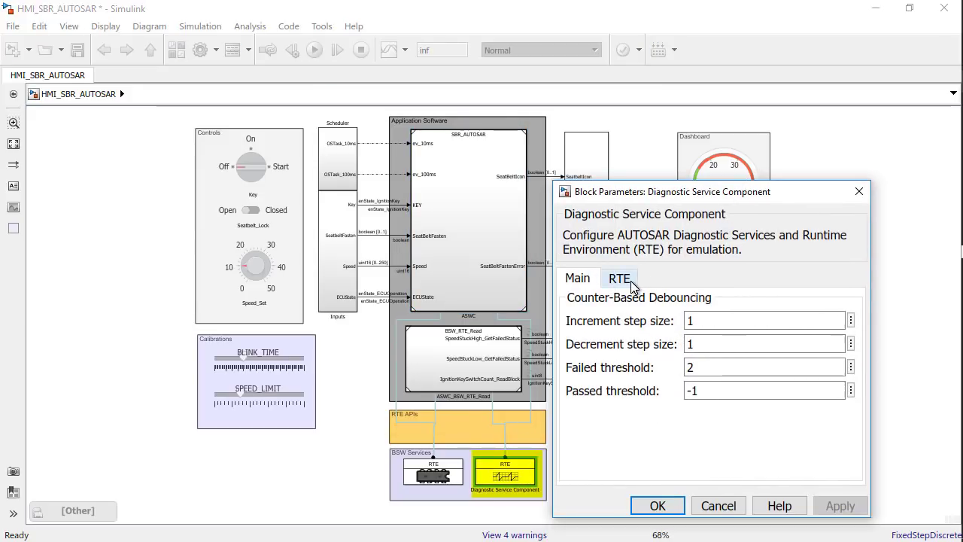
left_click(629, 284)
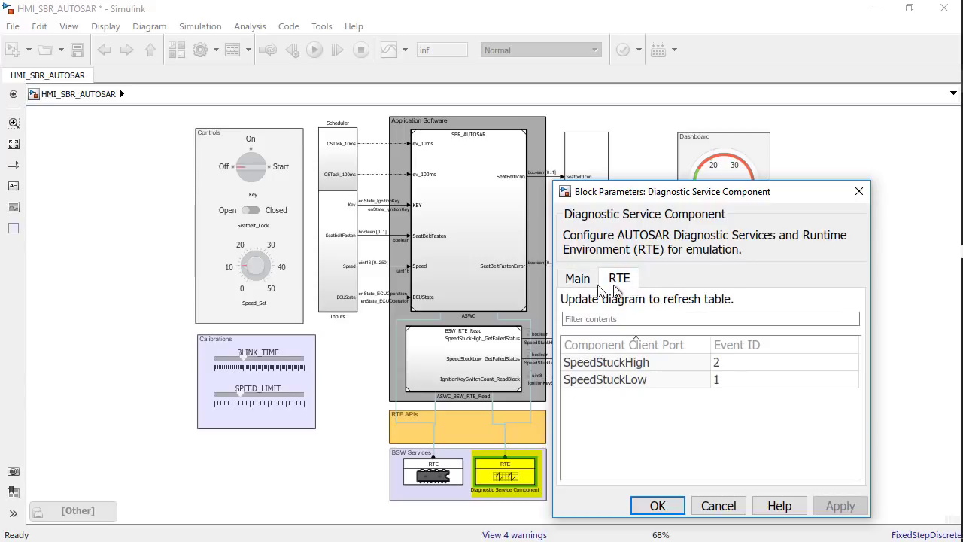
left_click(574, 280)
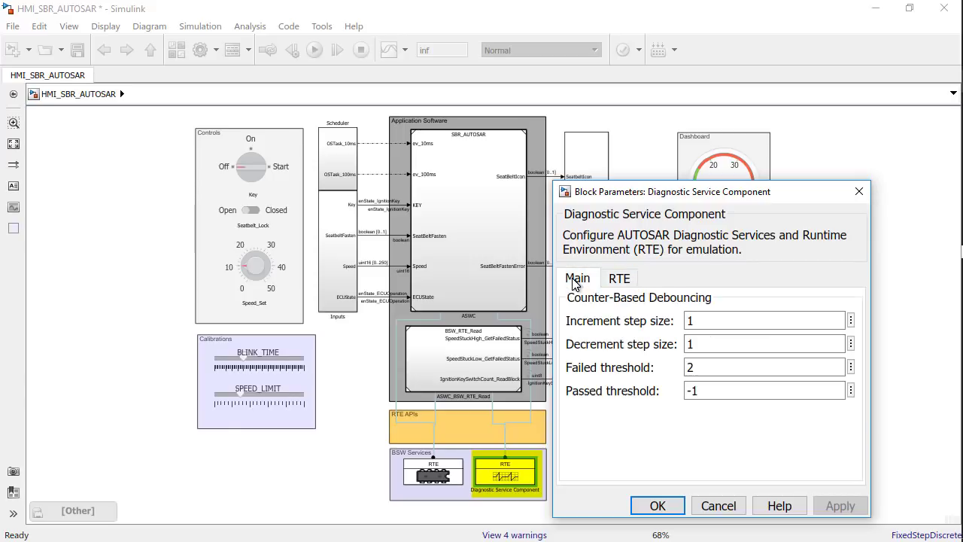
left_click(669, 504)
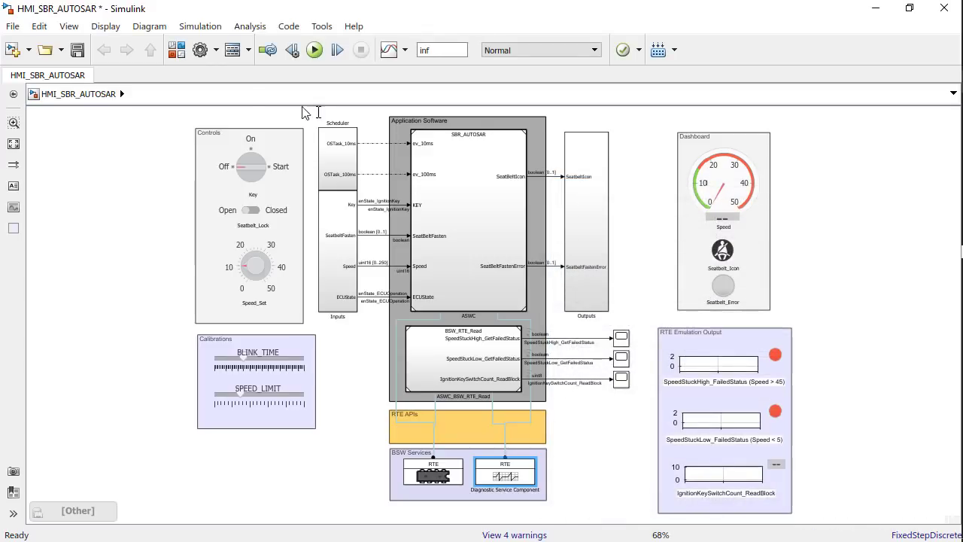
left_click(179, 48)
left_click(128, 468)
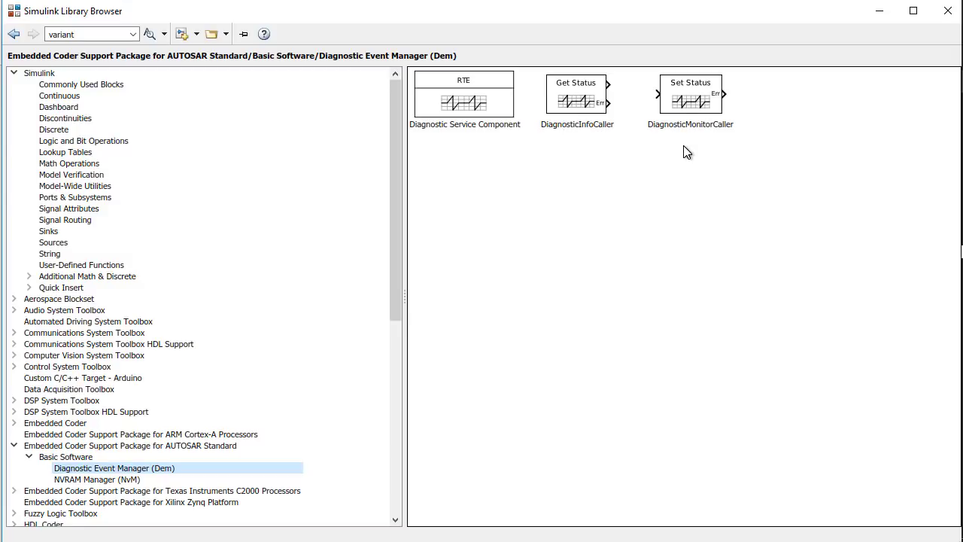
left_click(877, 15)
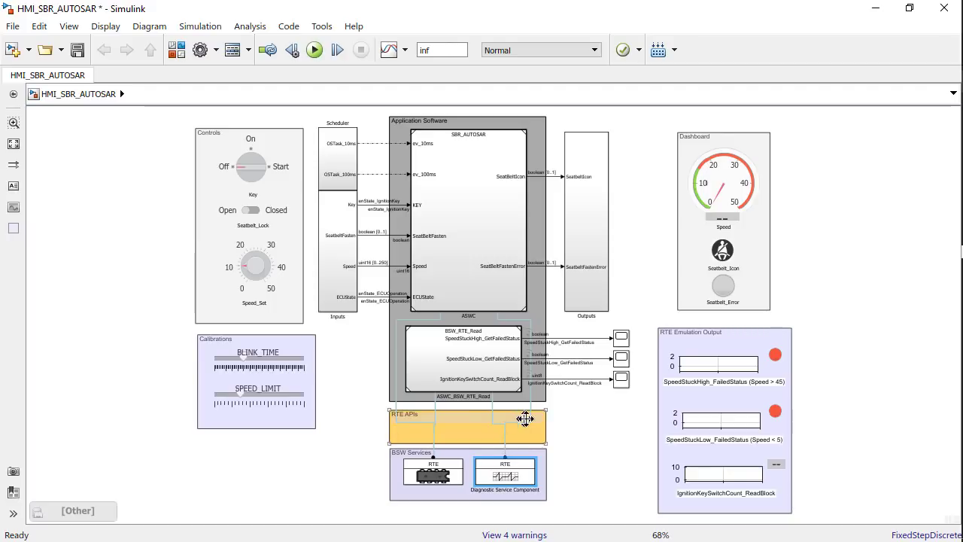
- Open the SBR_AUTOSAR model reference and show its available perspectives
double_click(435, 309)
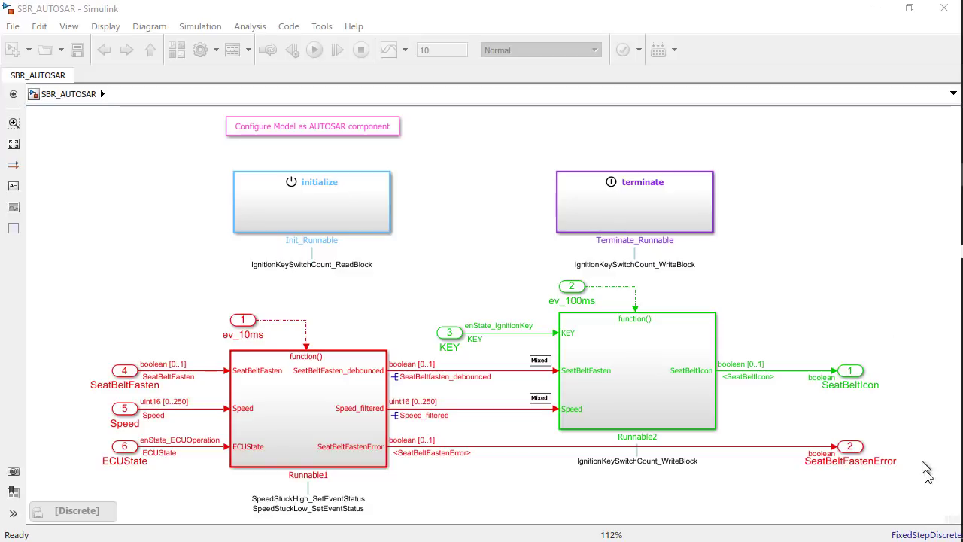
left_click(950, 523)
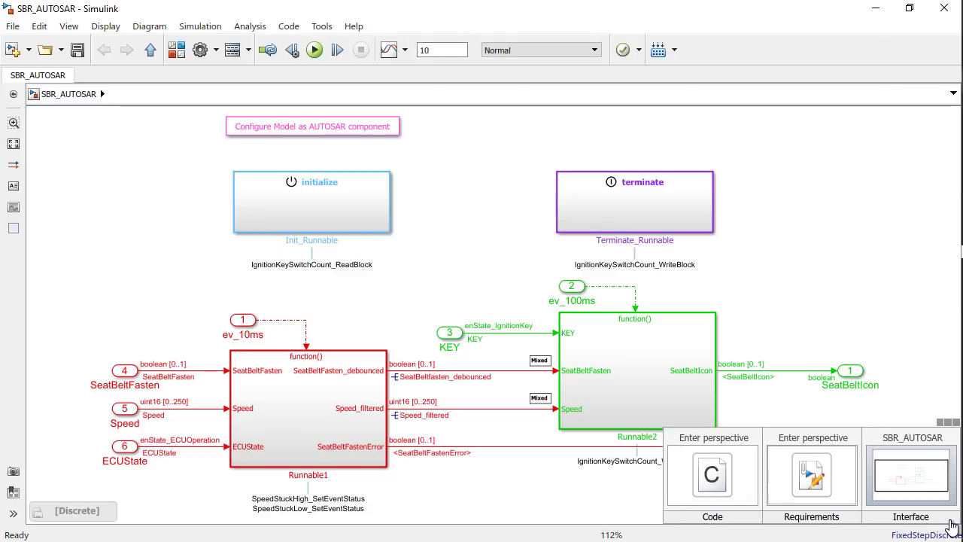
- Switch SBR_AUTOSAR to the Code perspective to show its AUTOSAR Code Mappings
left_click(705, 491)
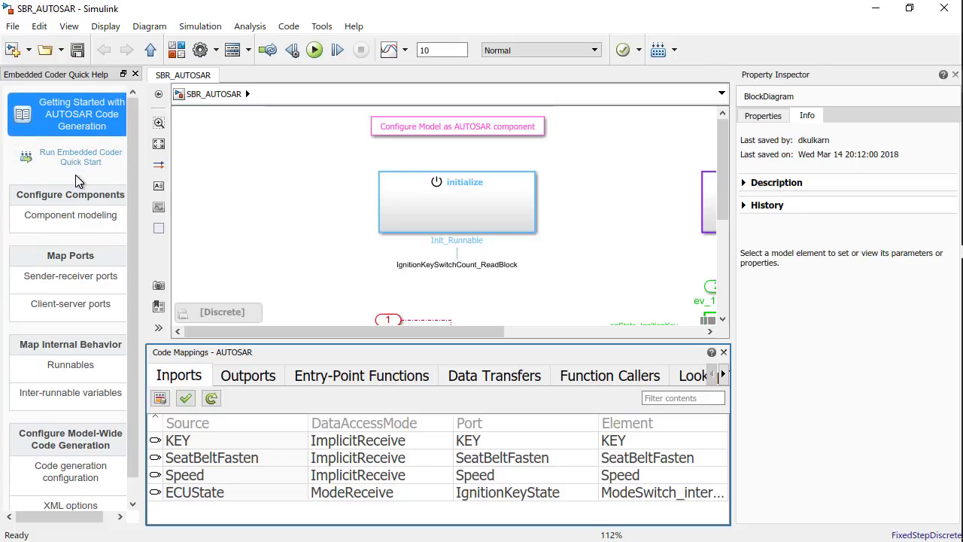
mouse_move(84, 380)
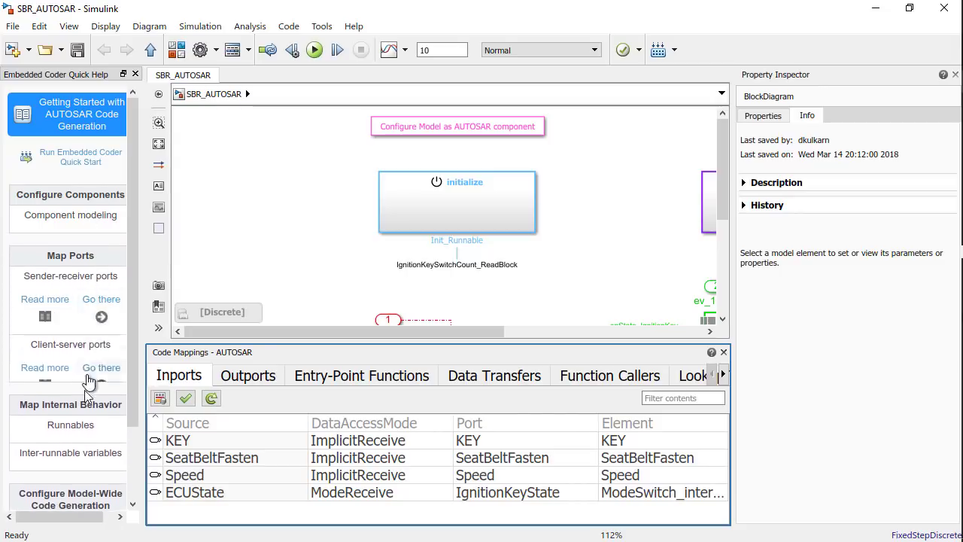
mouse_move(92, 354)
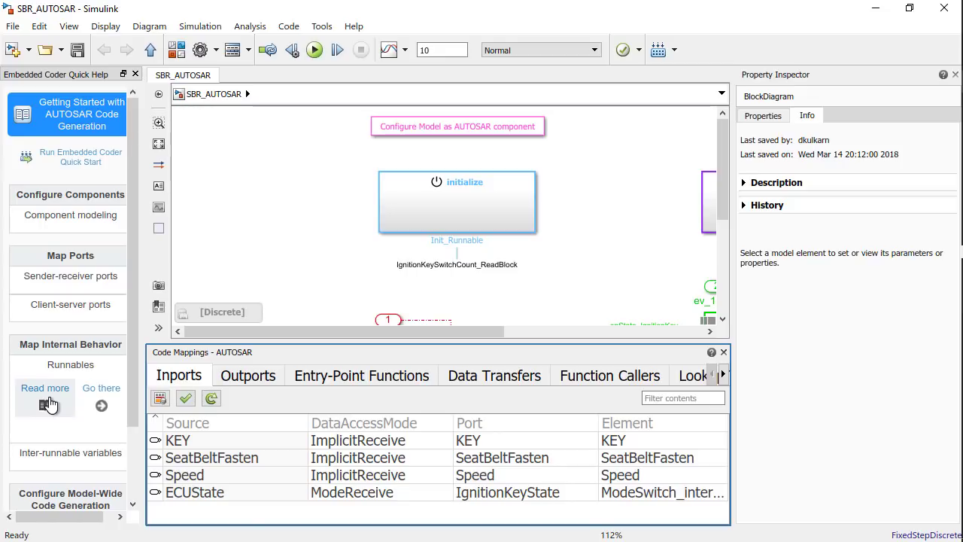
- Fit the diagram and browse the Outports, Entry-Point Functions, Data Transfers, Function Callers and Lookup Tables mappings
left_click(313, 238)
key("space")
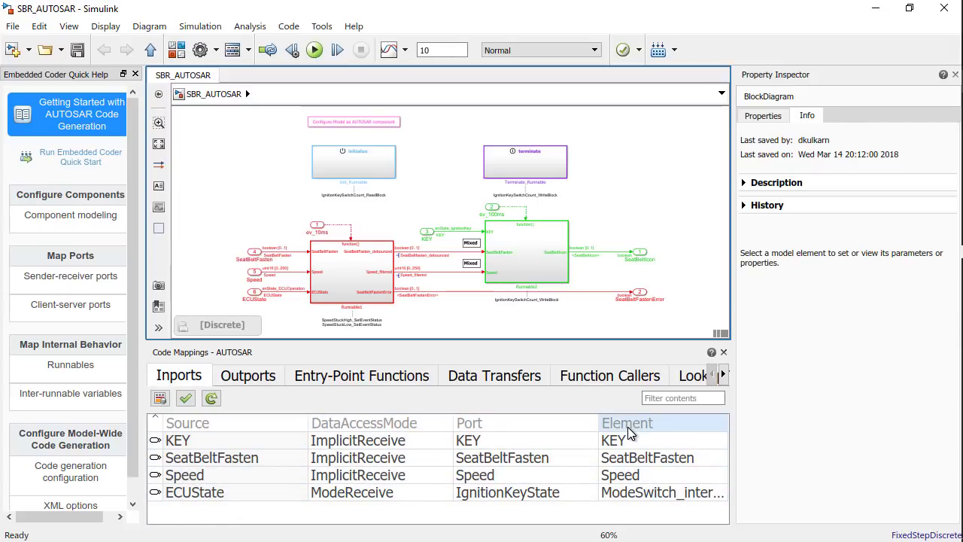
left_click(241, 374)
left_click(362, 381)
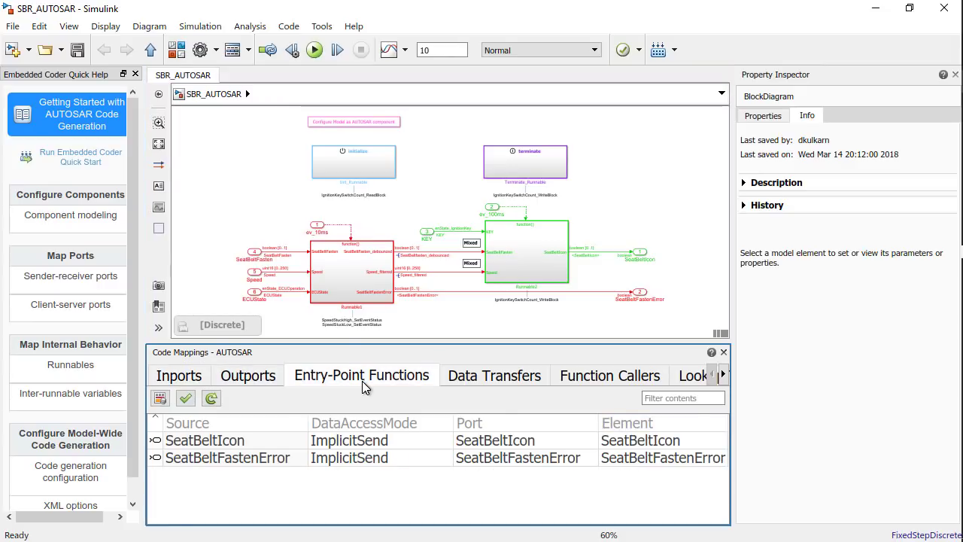
left_click(504, 380)
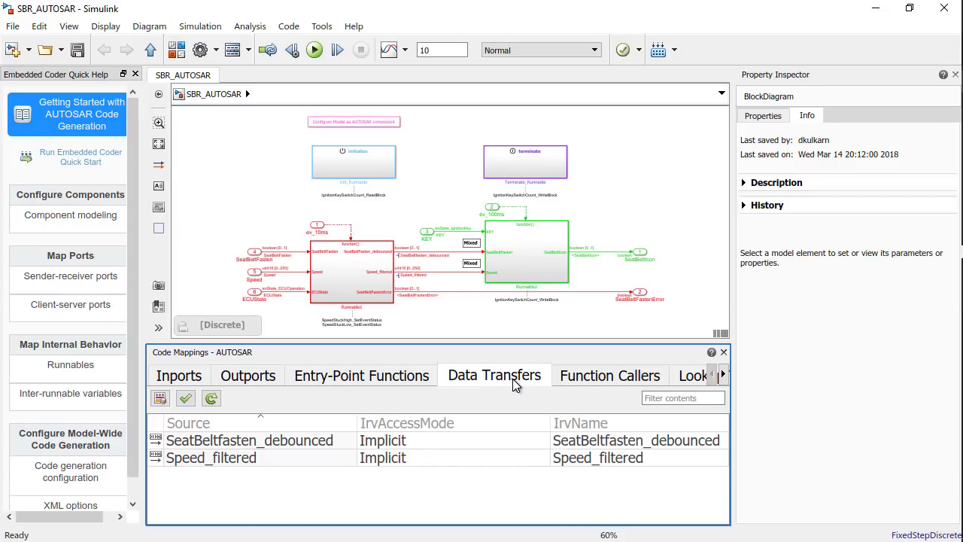
left_click(604, 380)
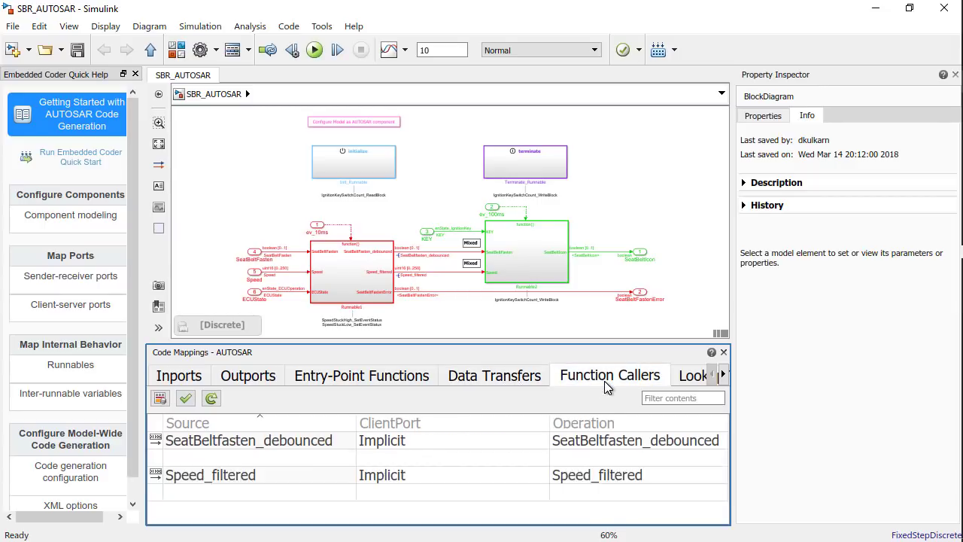
left_click(693, 376)
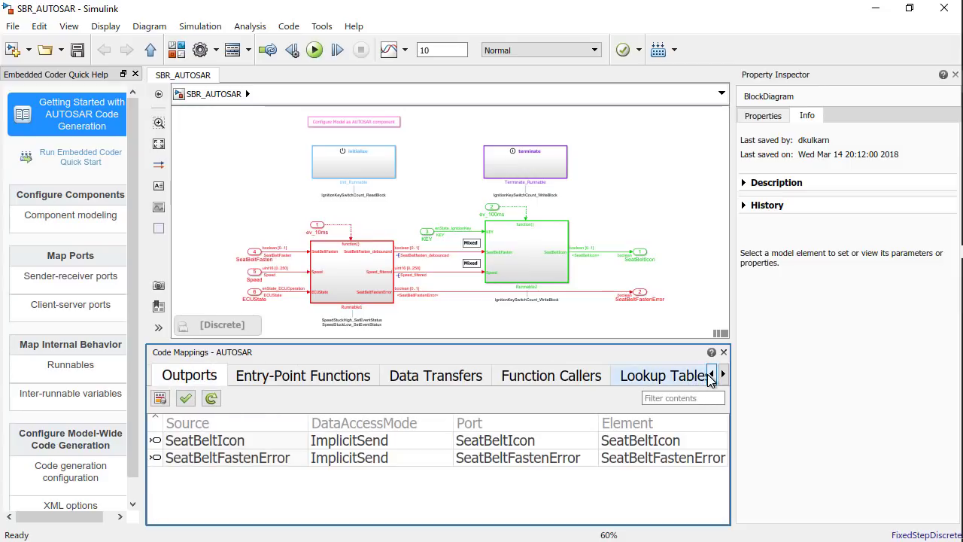
left_click(711, 374)
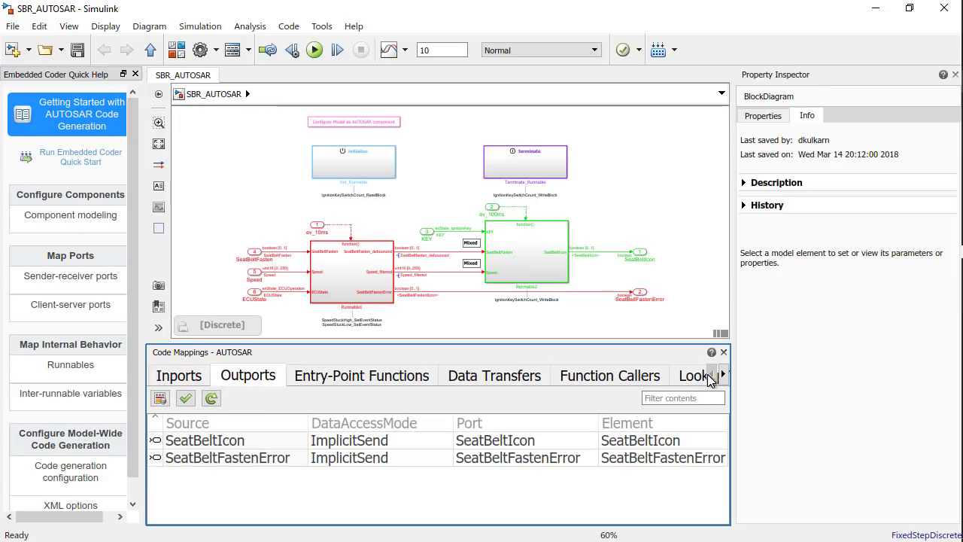
- Select the KEY inport mapping and enter 10 for AliveTimeout under its communication attributes
left_click(186, 380)
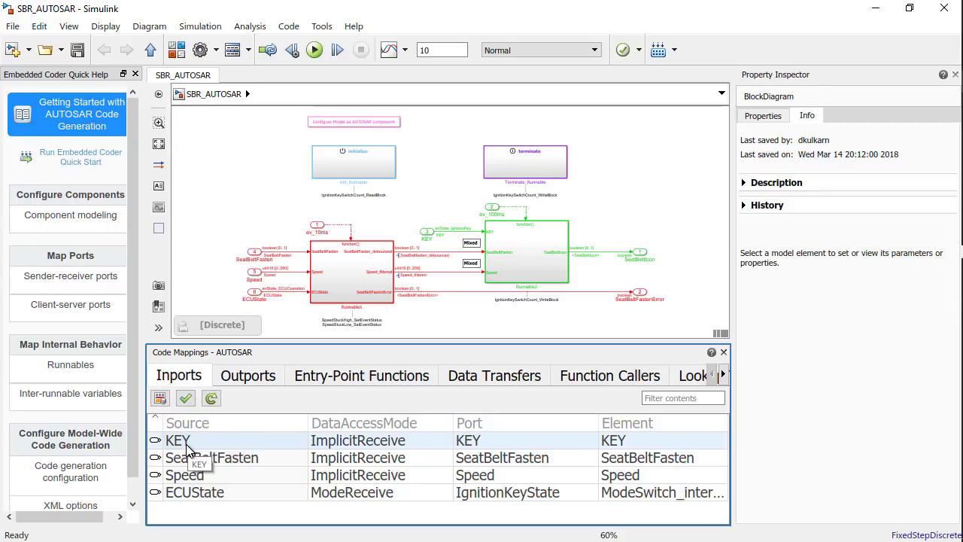
left_click(185, 444)
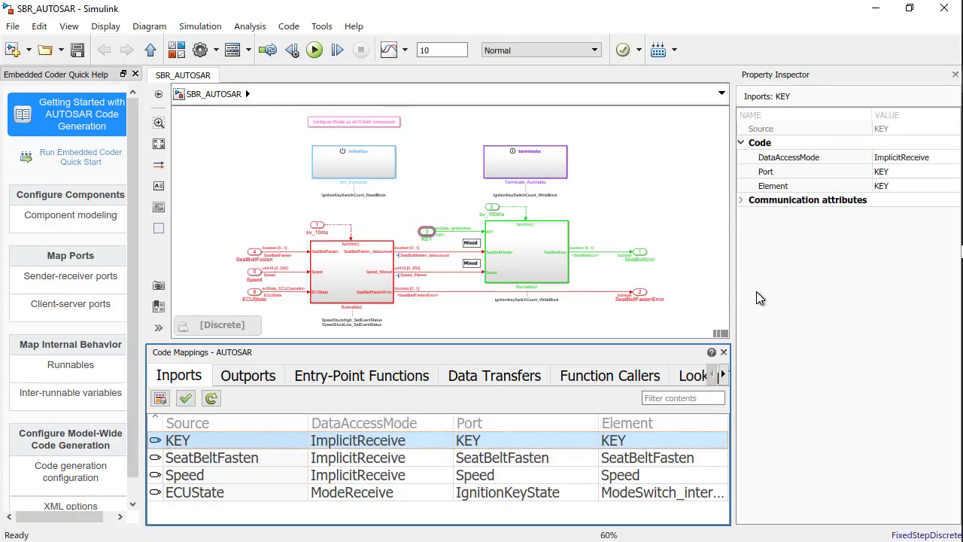
left_click(742, 201)
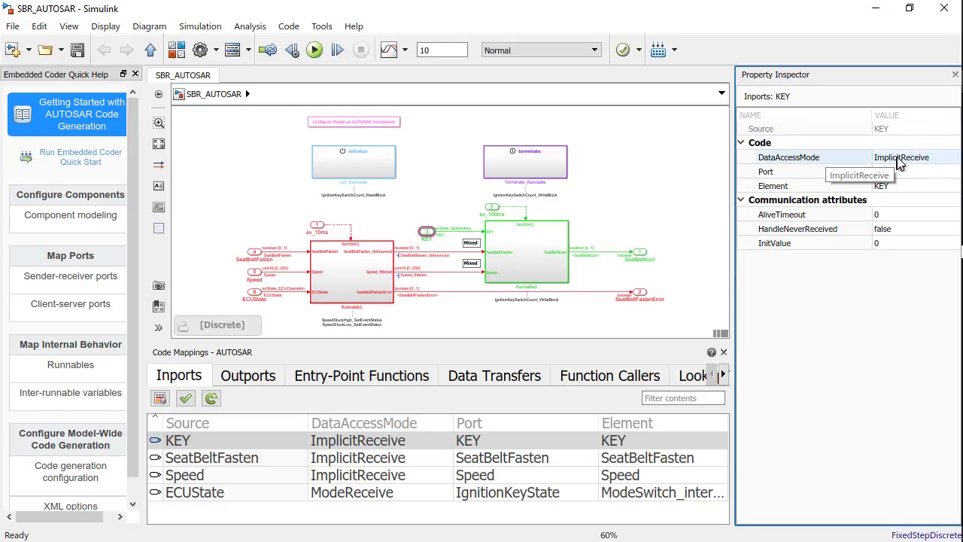
left_click(927, 160)
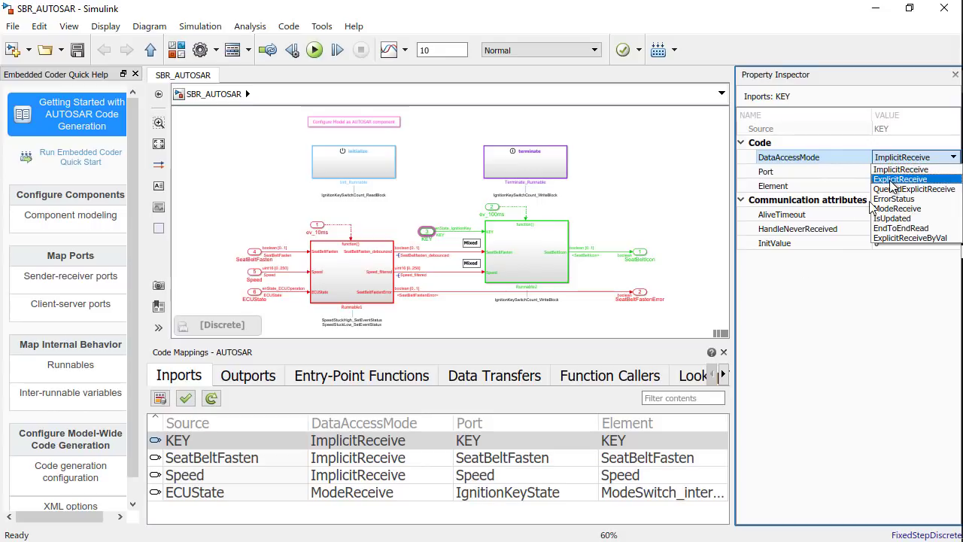
left_click(759, 350)
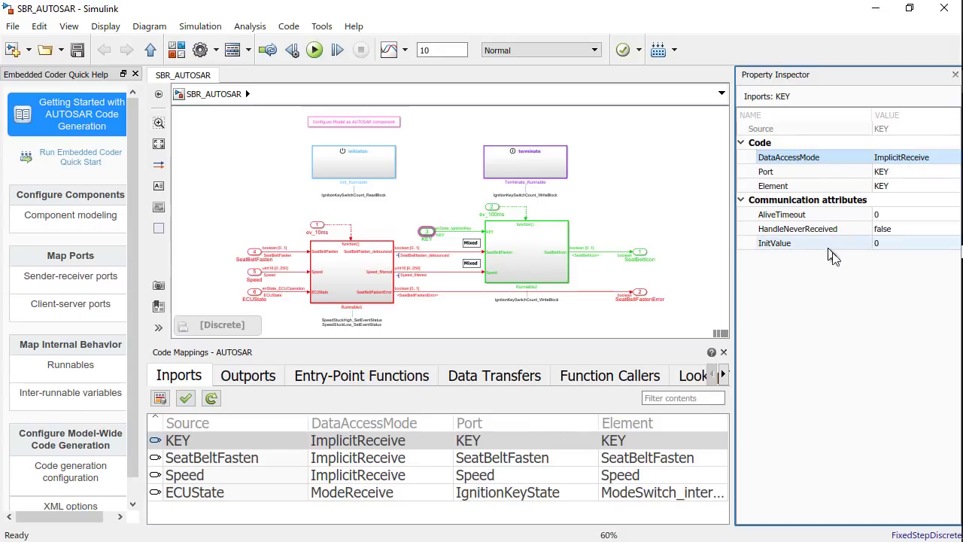
left_click(892, 215)
type("10")
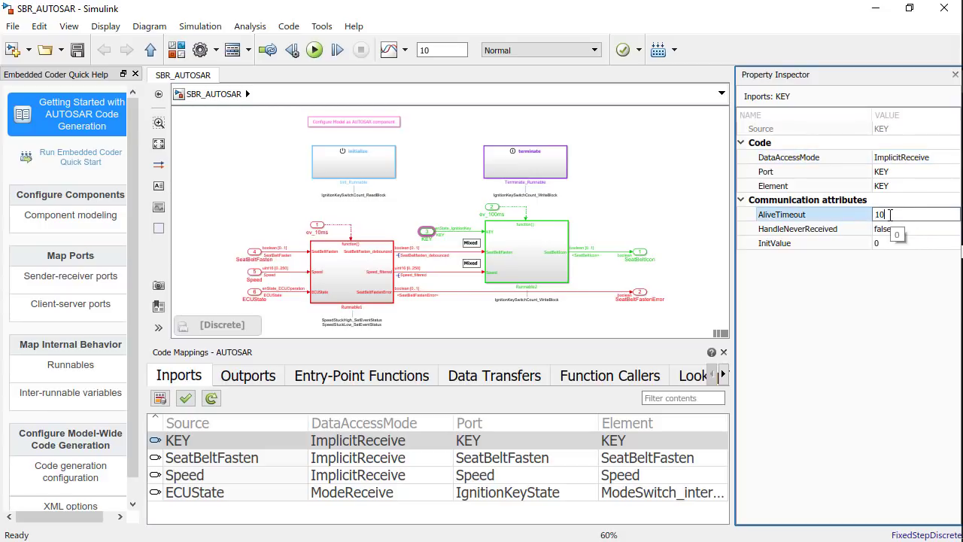
left_click(894, 360)
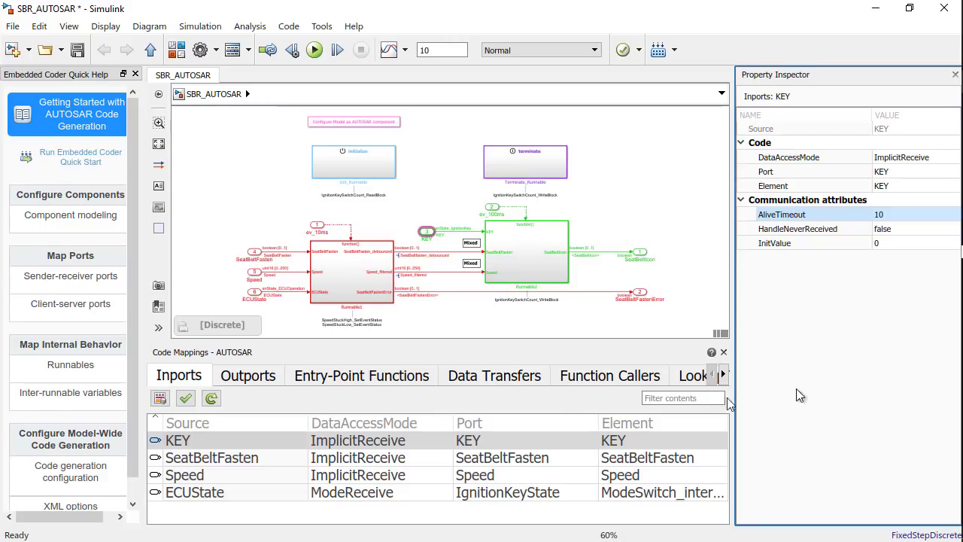
- Open the AUTOSAR Dictionary full screen and inspect the SeatBeltIcon sender port's communication attributes and init value
left_click(159, 400)
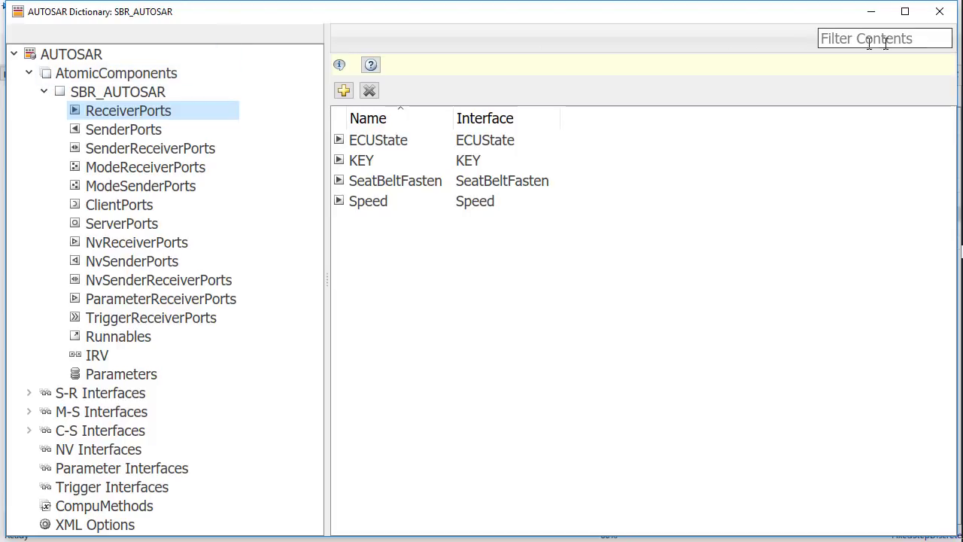
left_click(906, 12)
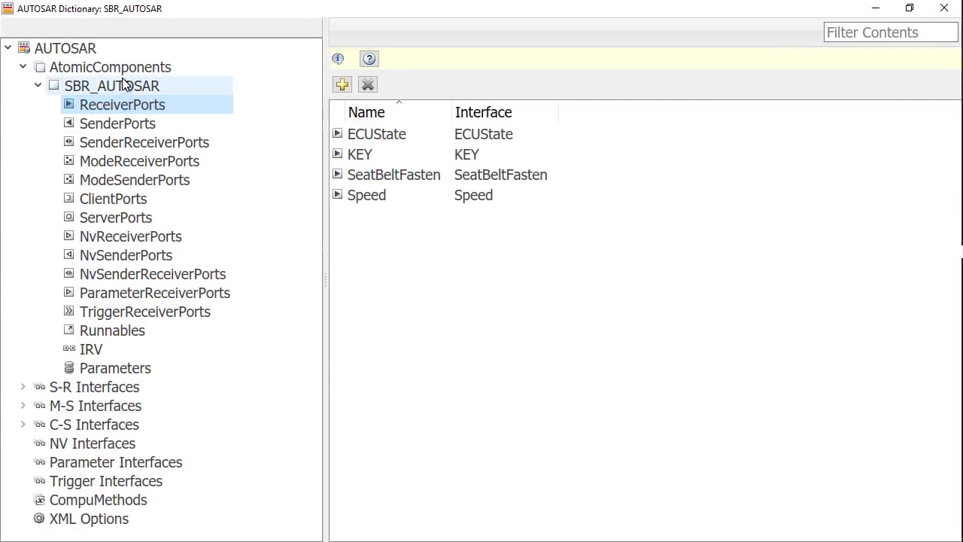
left_click(123, 126)
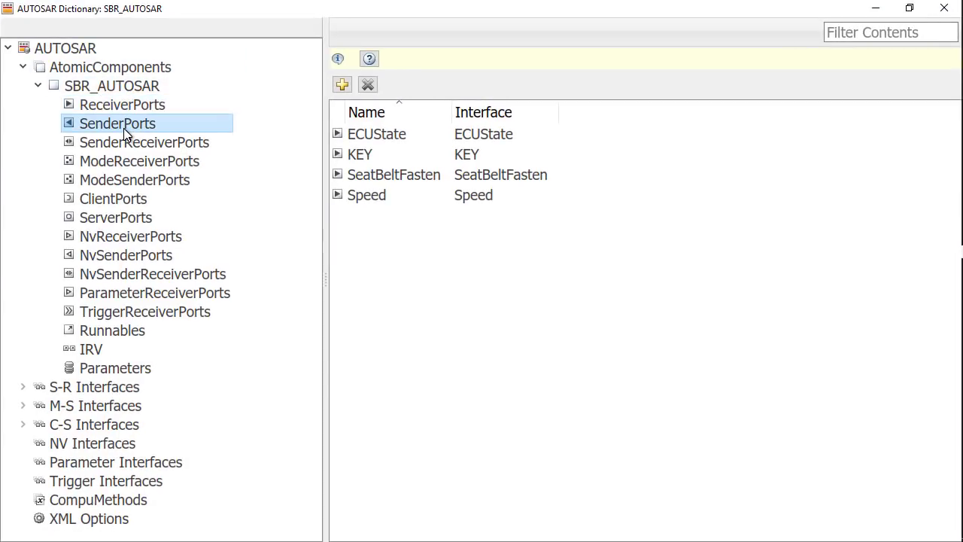
left_click(453, 154)
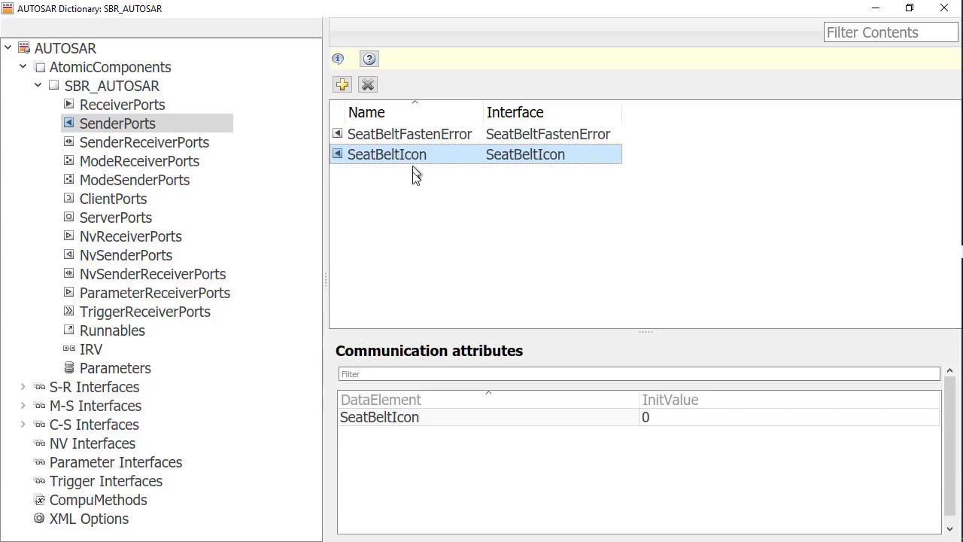
left_click(406, 420)
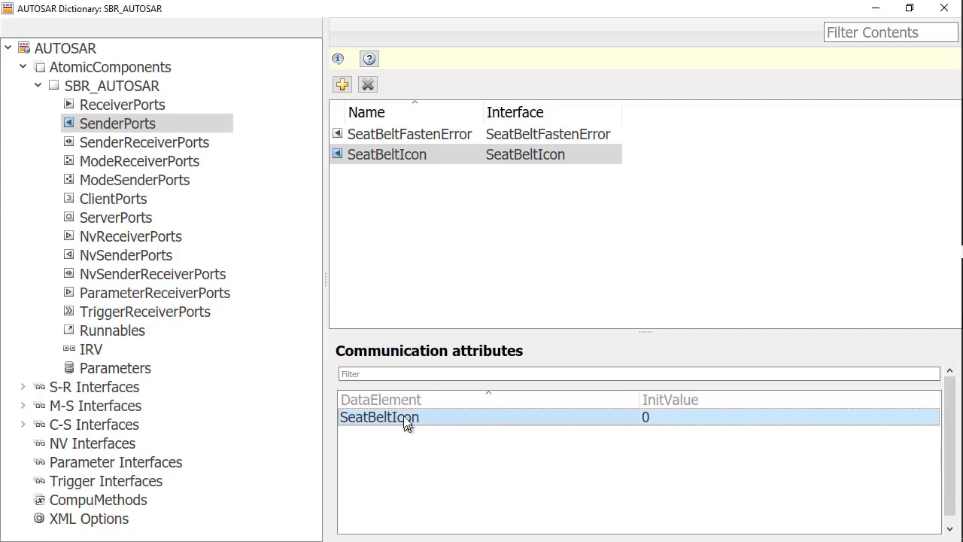
- Check the KEY receiver port and the IgnitionKeyState mode receiver port, then close the Dictionary
left_click(119, 108)
left_click(425, 151)
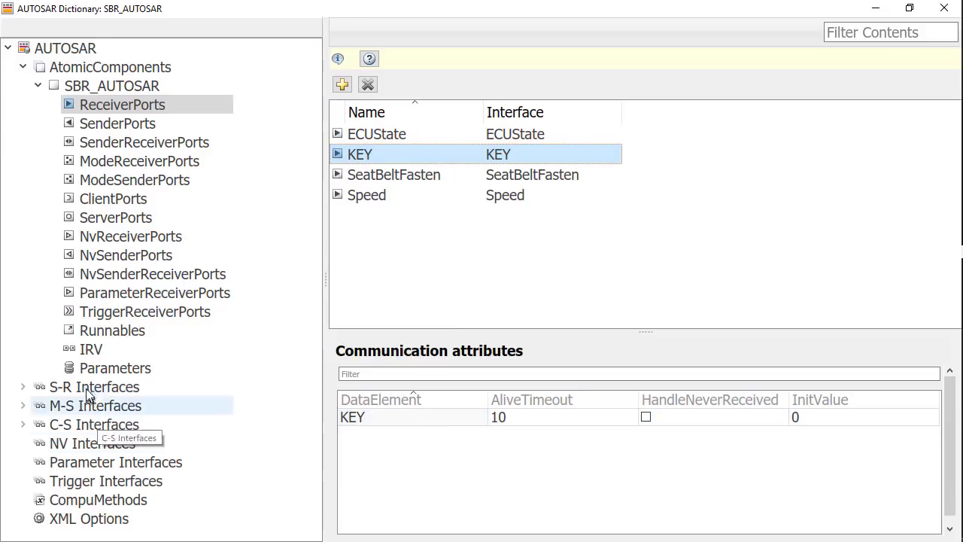
left_click(118, 161)
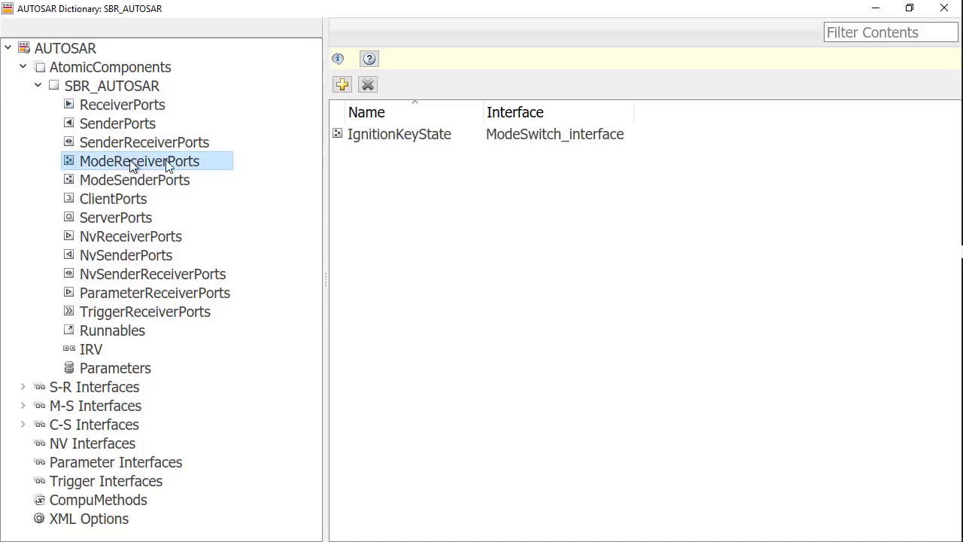
left_click(944, 8)
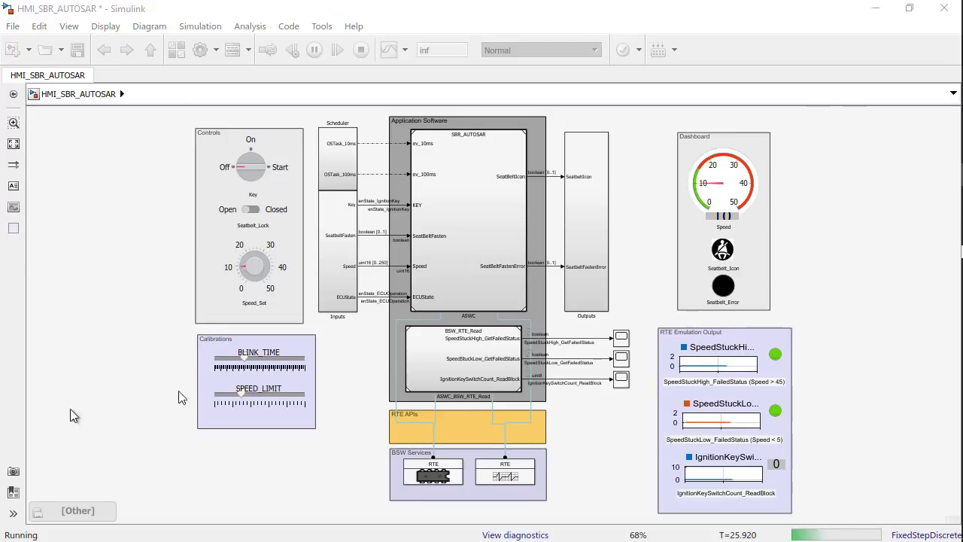
- Switch the Key rotary switch to On and turn Speed_Set up so the speed reads 19
left_click(664, 165)
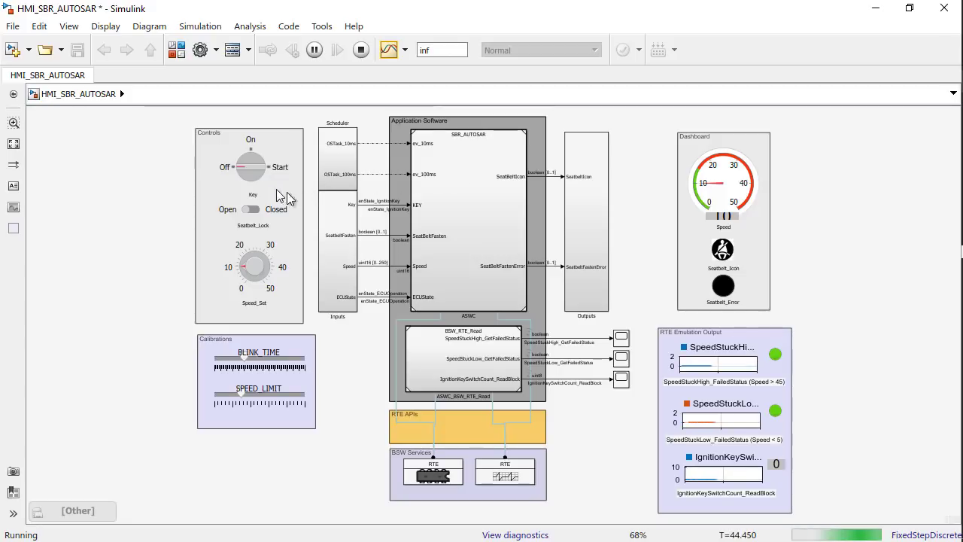
left_click(255, 164)
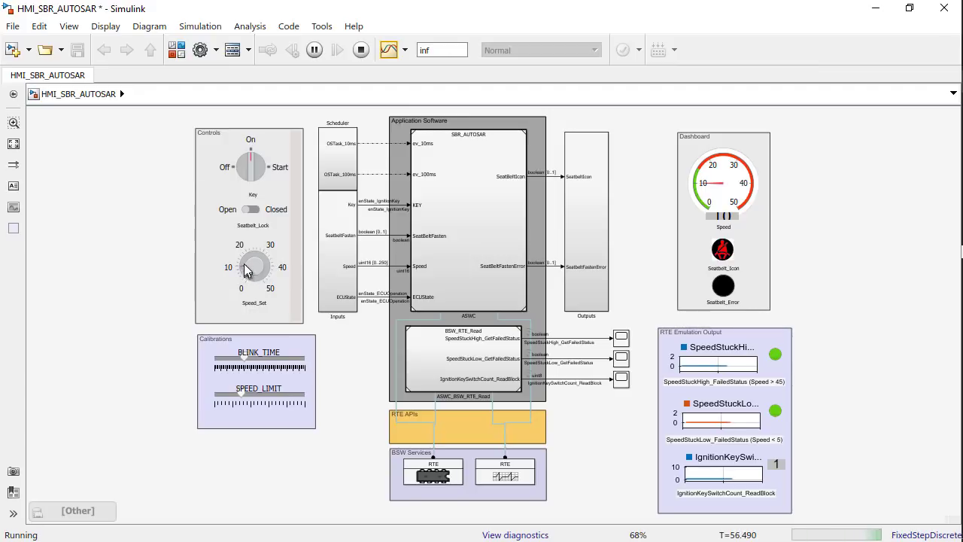
left_click_drag(244, 271, 250, 264)
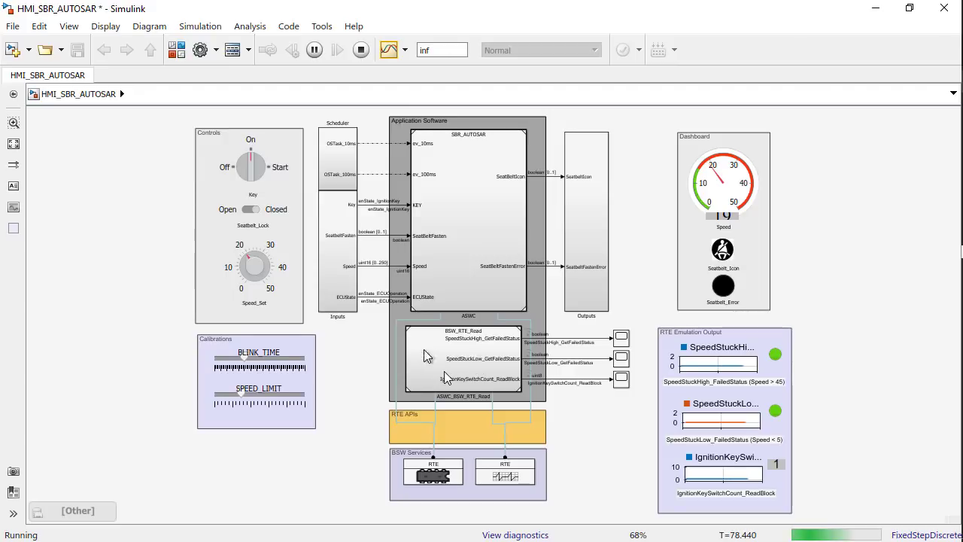
- In BSW_RTE_Read, confirm the Get Failed block uses GetEventFailed, select the NvM Read Block, and go up
scroll(444, 372, "up", 2)
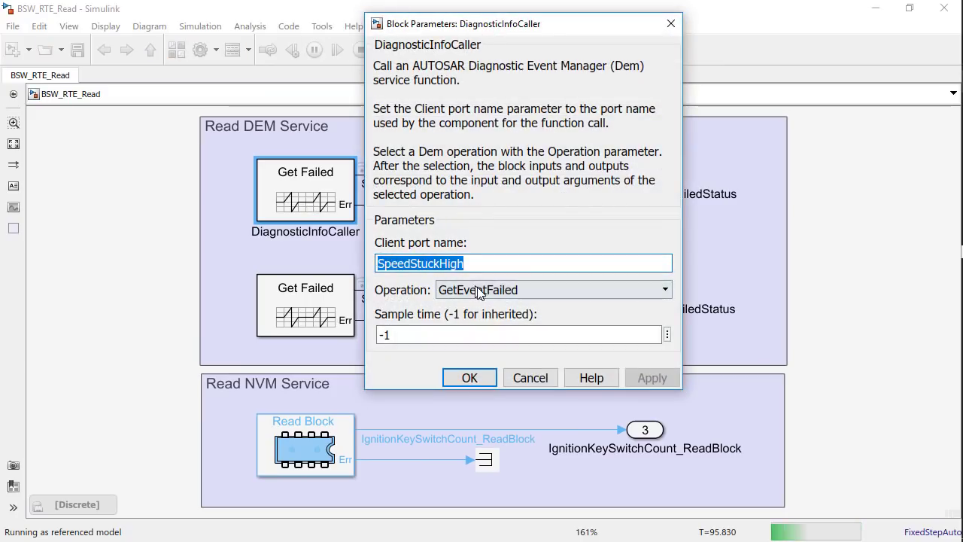
left_click(479, 290)
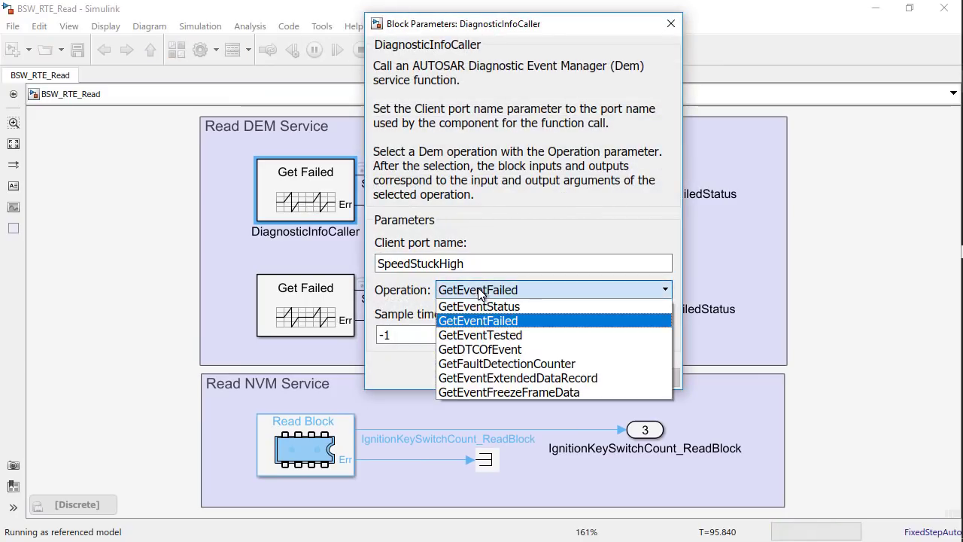
left_click(671, 27)
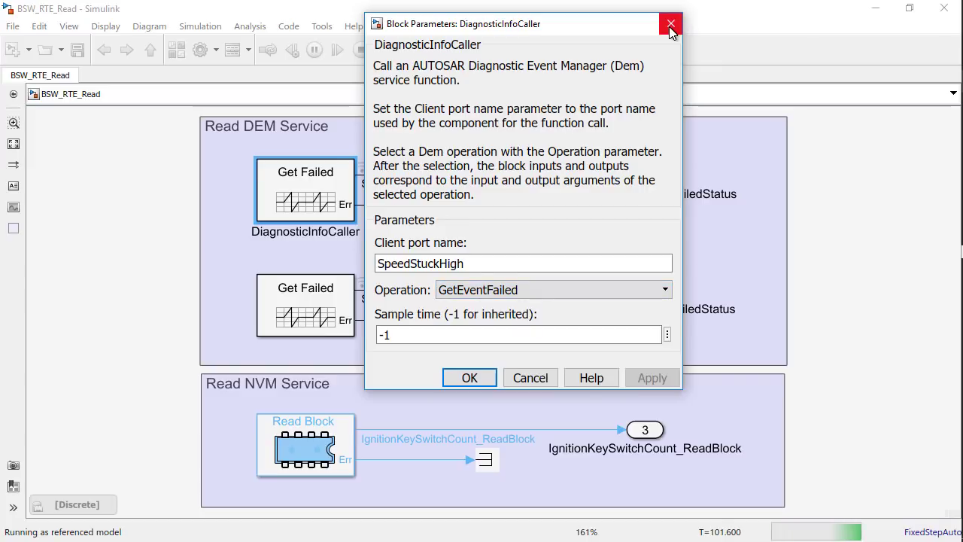
left_click(671, 27)
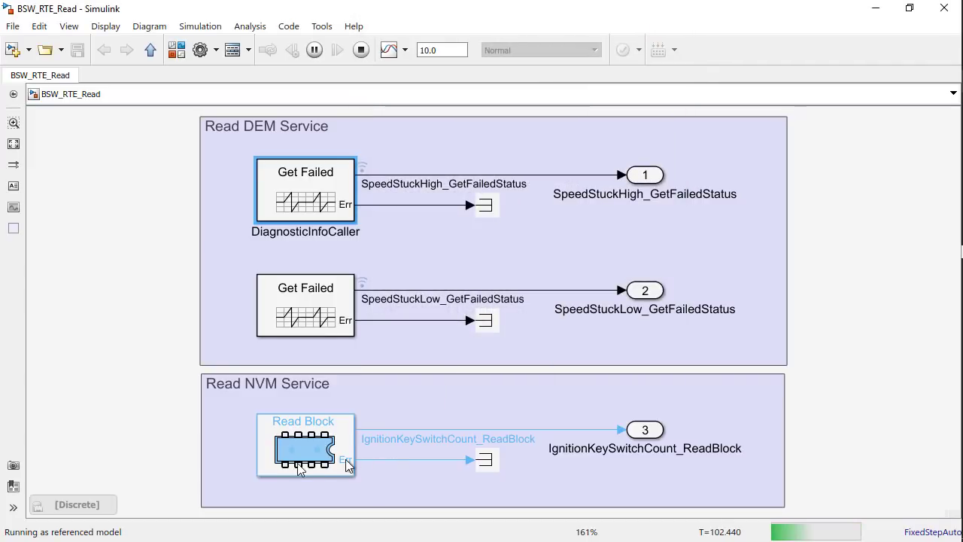
left_click(305, 452)
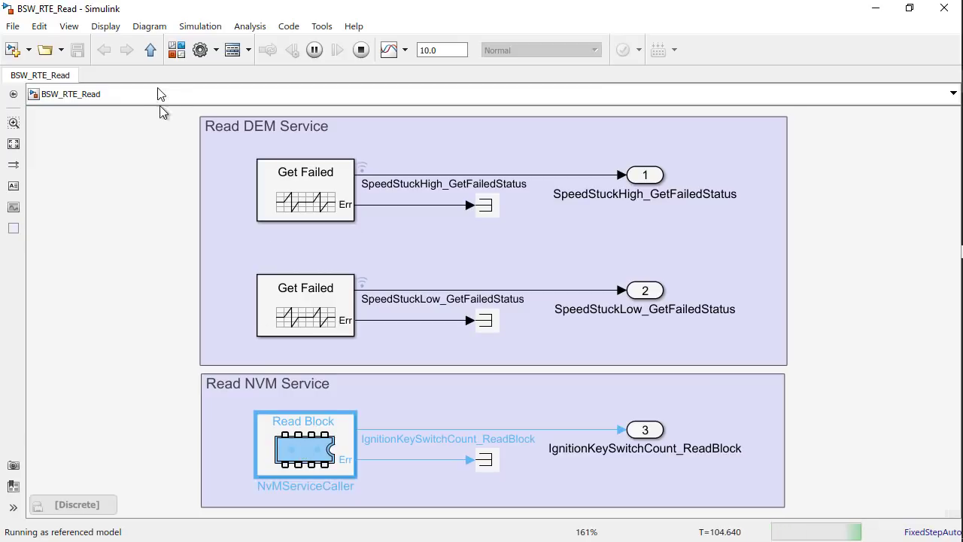
left_click(151, 50)
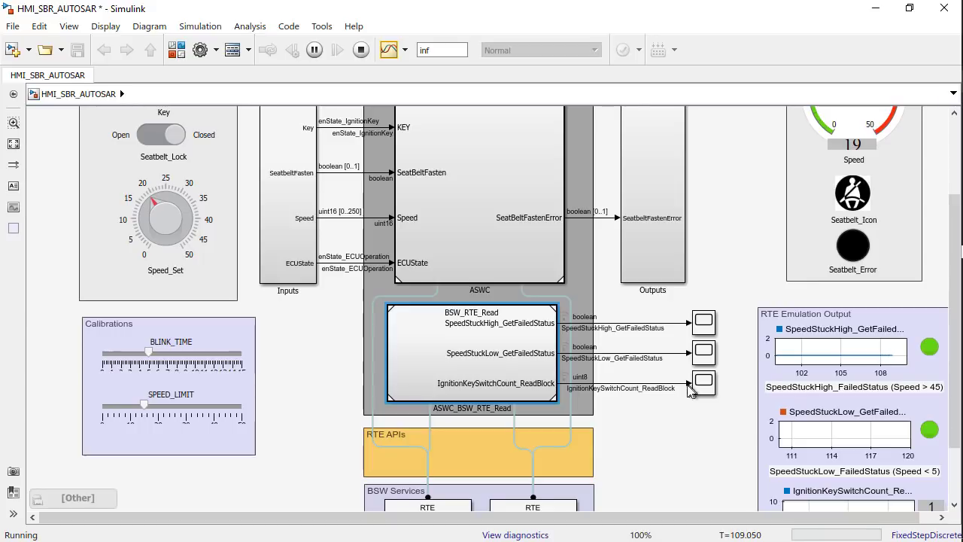
- Deselect the ASWC_BSW_RTE_Read block and fit the whole HMI_SBR_AUTOSAR diagram to the window
left_click(653, 424)
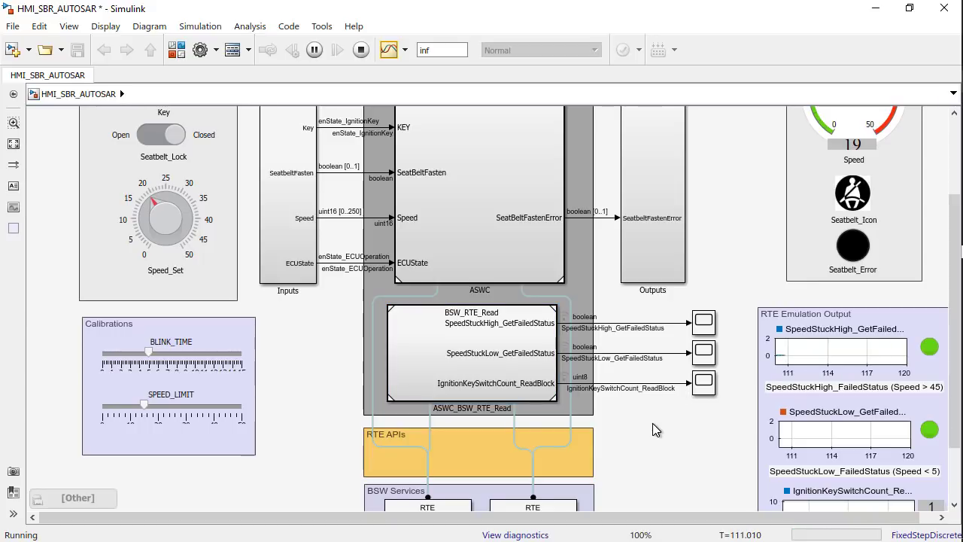
key("space")
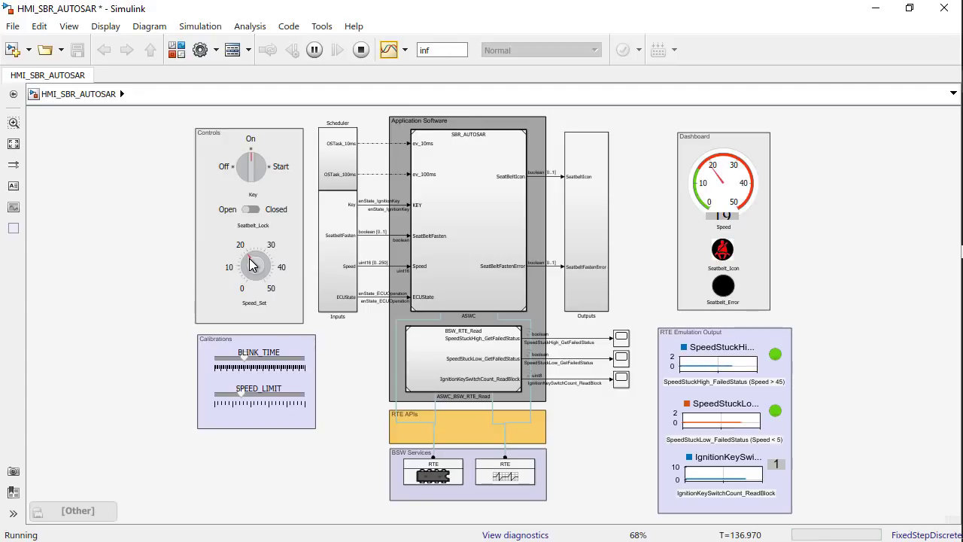
- Turn Speed_Set above 45, then below 5, and select the SBR_AUTOSAR block
left_click(254, 278)
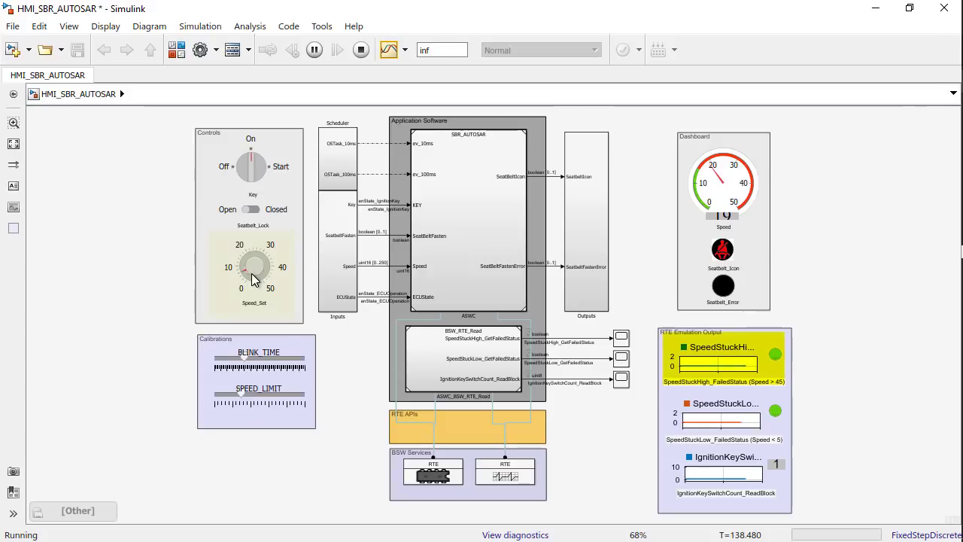
mouse_move(253, 278)
left_mouse_down()
mouse_move(231, 262)
mouse_move(241, 254)
mouse_move(258, 259)
mouse_move(271, 264)
mouse_move(265, 277)
left_mouse_up()
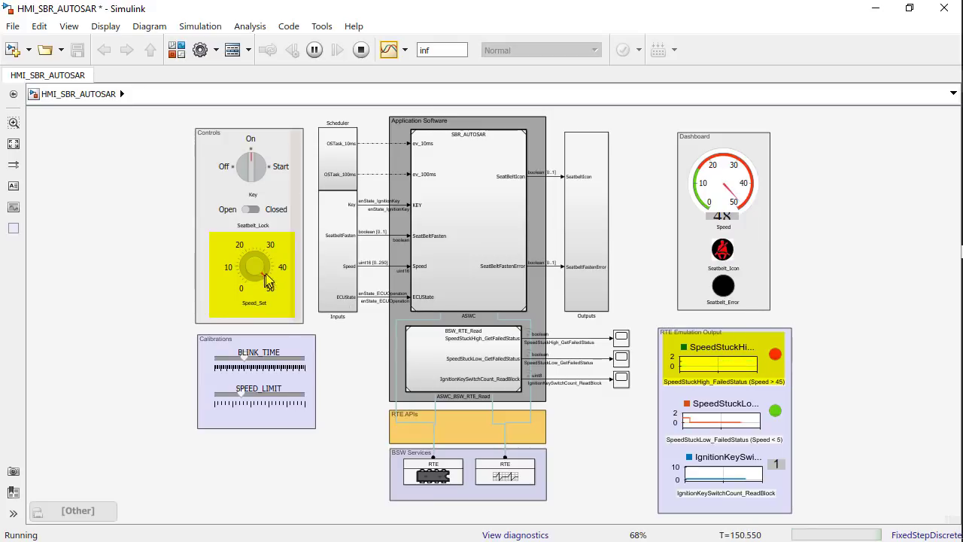
mouse_move(267, 279)
left_mouse_down()
mouse_move(264, 257)
mouse_move(241, 263)
mouse_move(250, 283)
left_mouse_up()
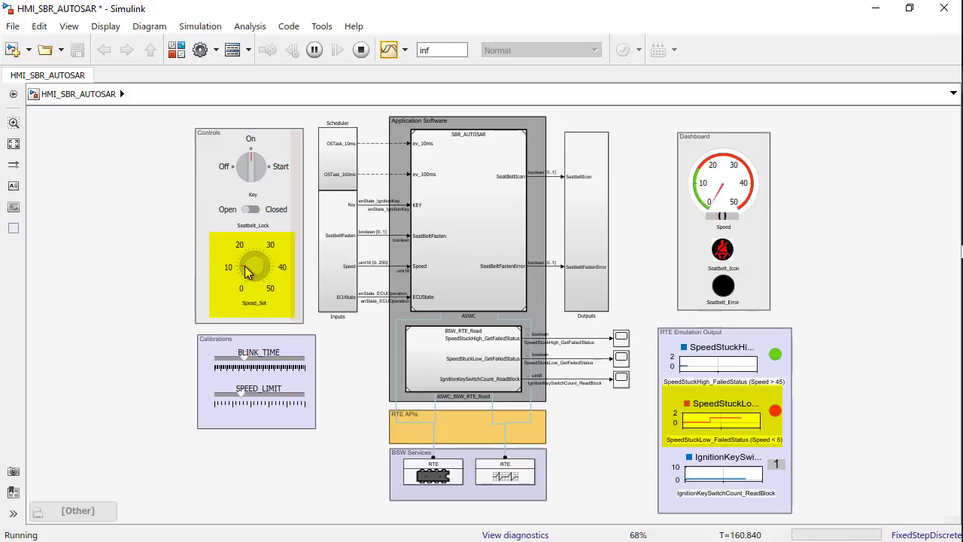
left_click(464, 205)
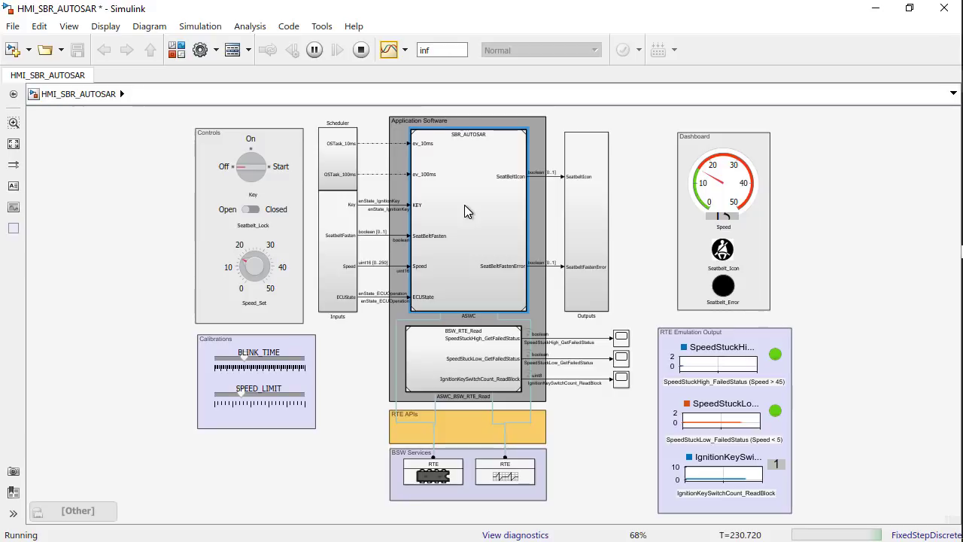
double_click(464, 204)
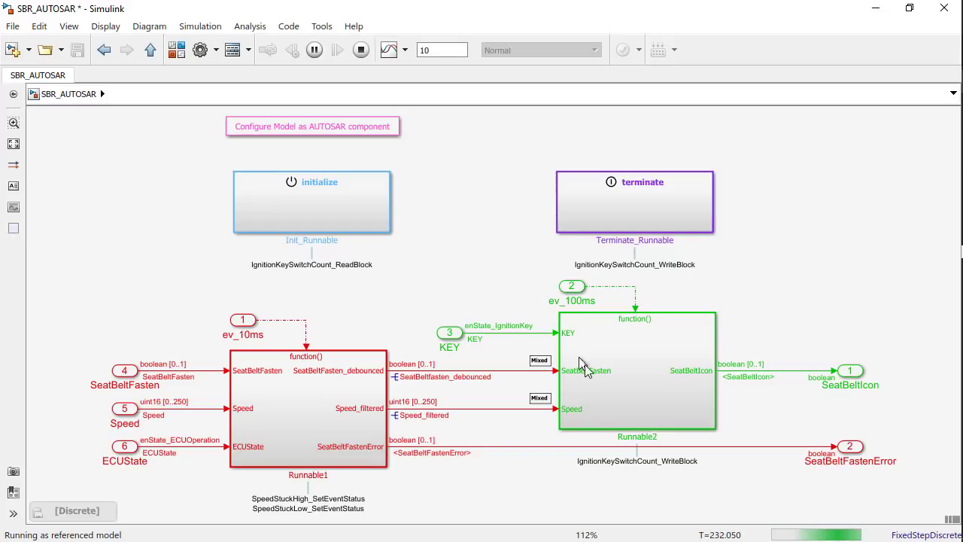
double_click(599, 382)
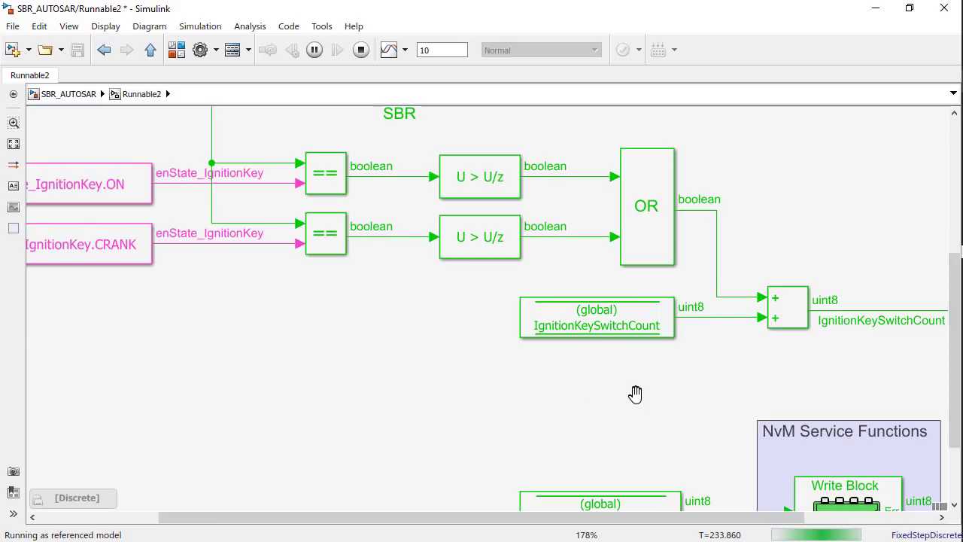
key("space")
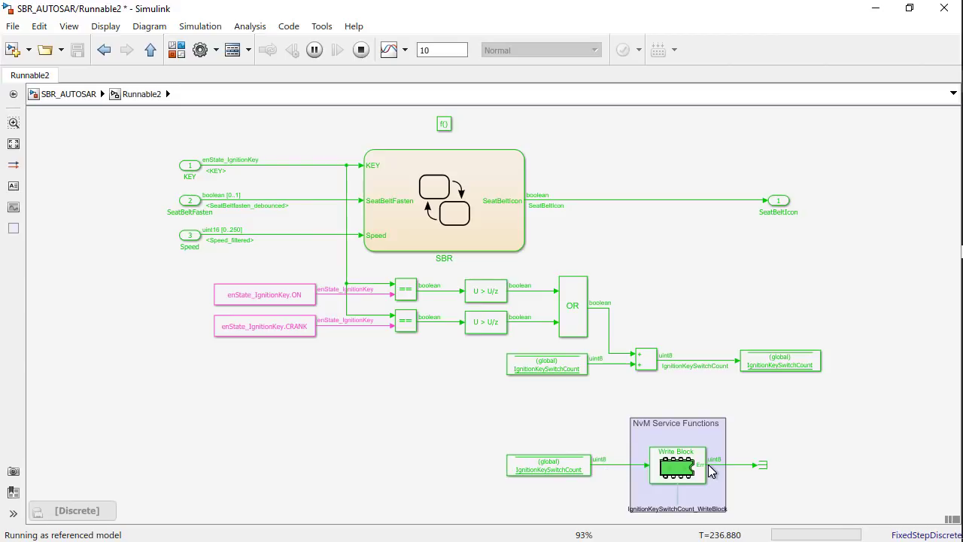
left_click(144, 51)
- At the top-level model, cycle the ignition key On, Start, Off until the count reads 4, then stop the simulation
left_click(145, 51)
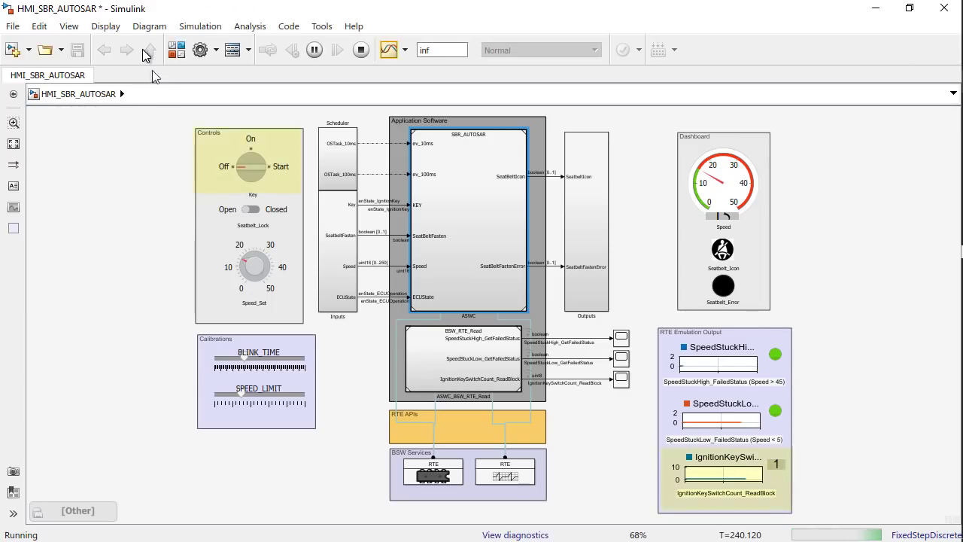
left_click(254, 167)
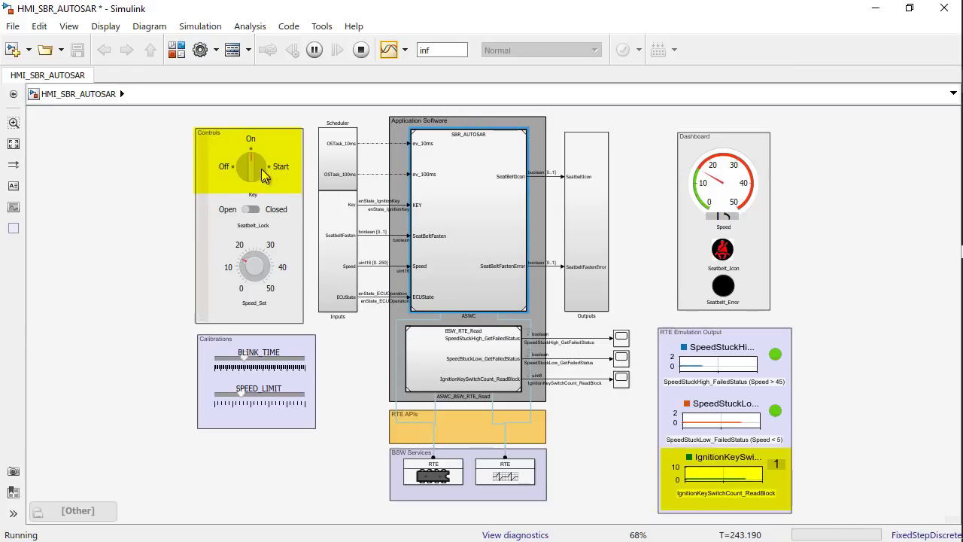
left_click(259, 170)
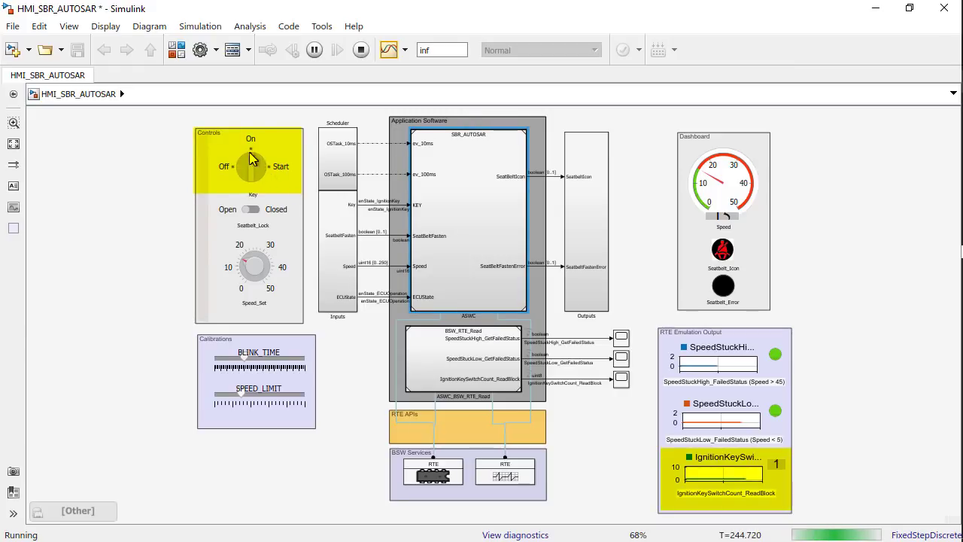
left_click(241, 168)
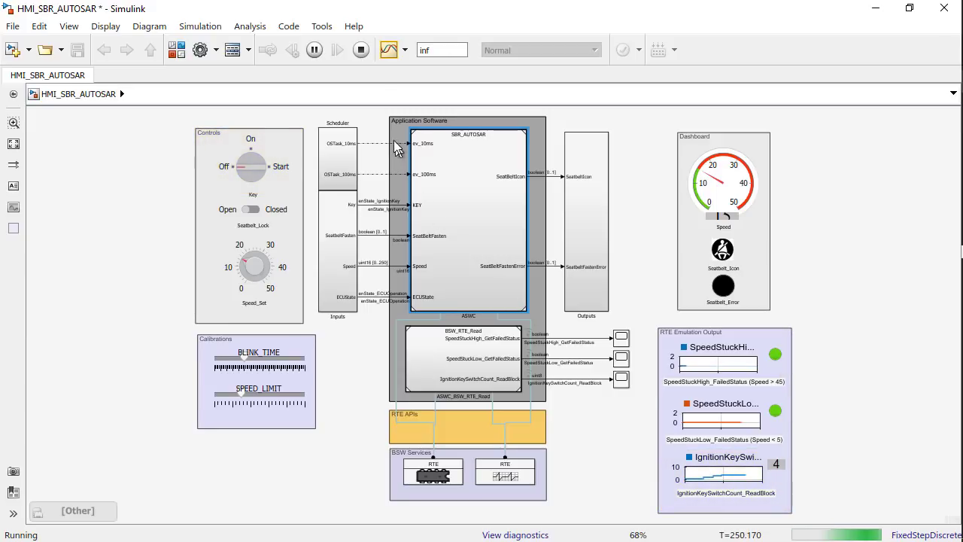
left_click(365, 54)
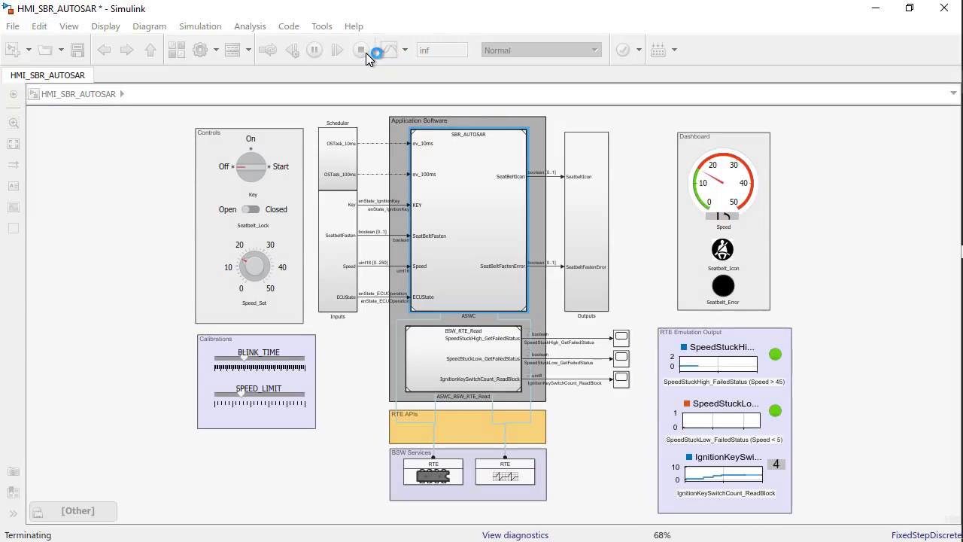